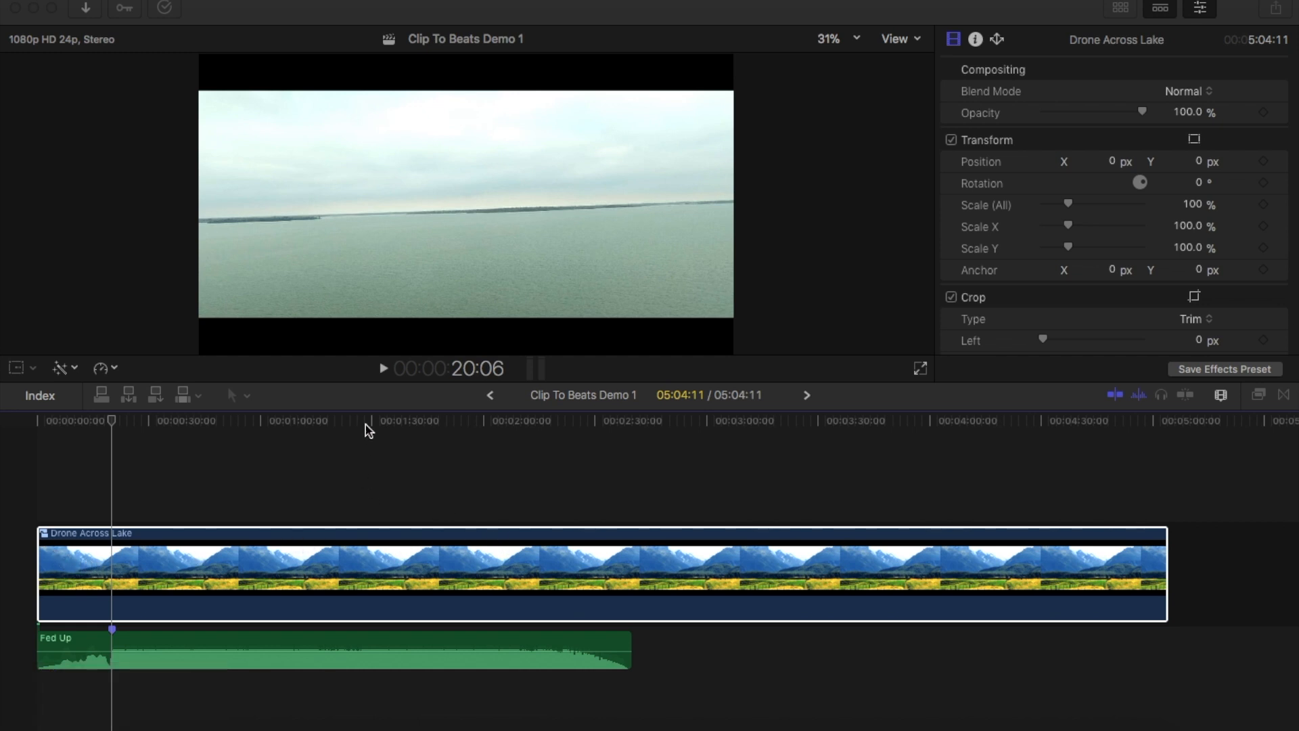
# Play the Fed Up music clip from its first marker and add a second marker at 23:15
pyautogui.click(332, 572)
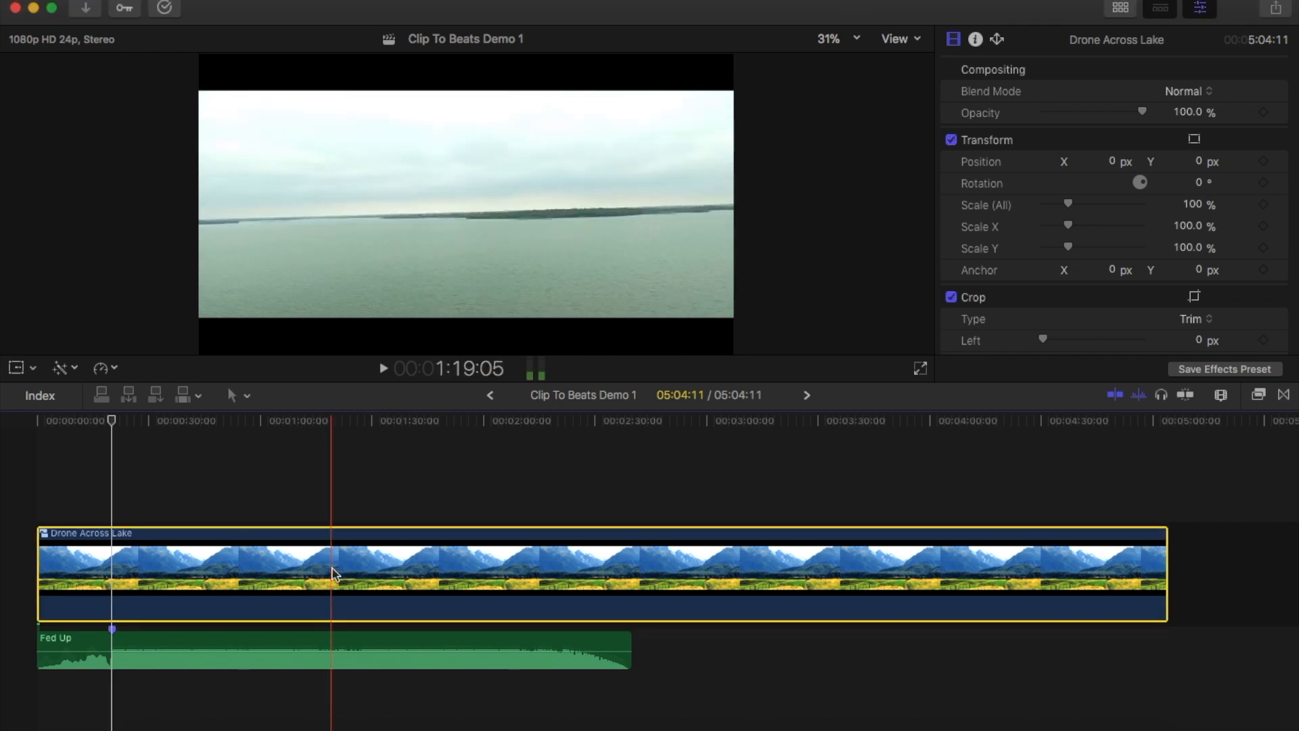
pyautogui.press('XF86AudioMute')
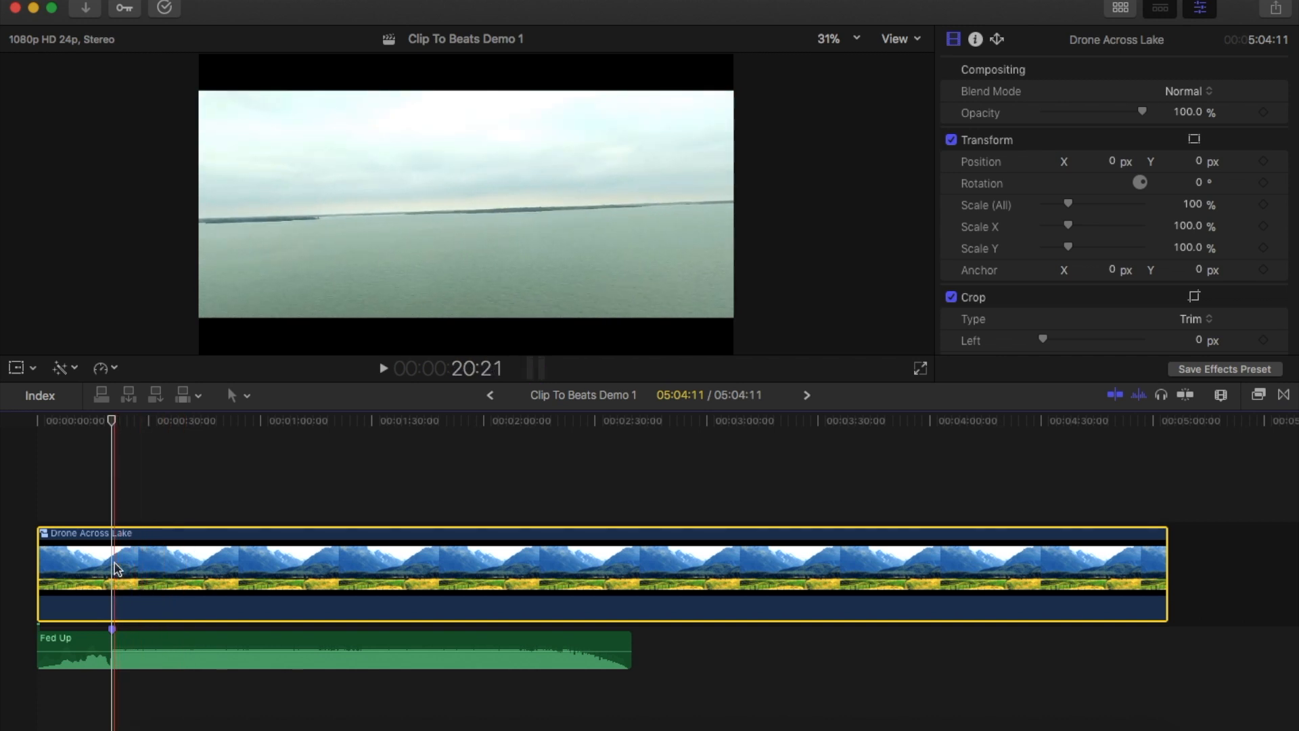
pyautogui.click(114, 644)
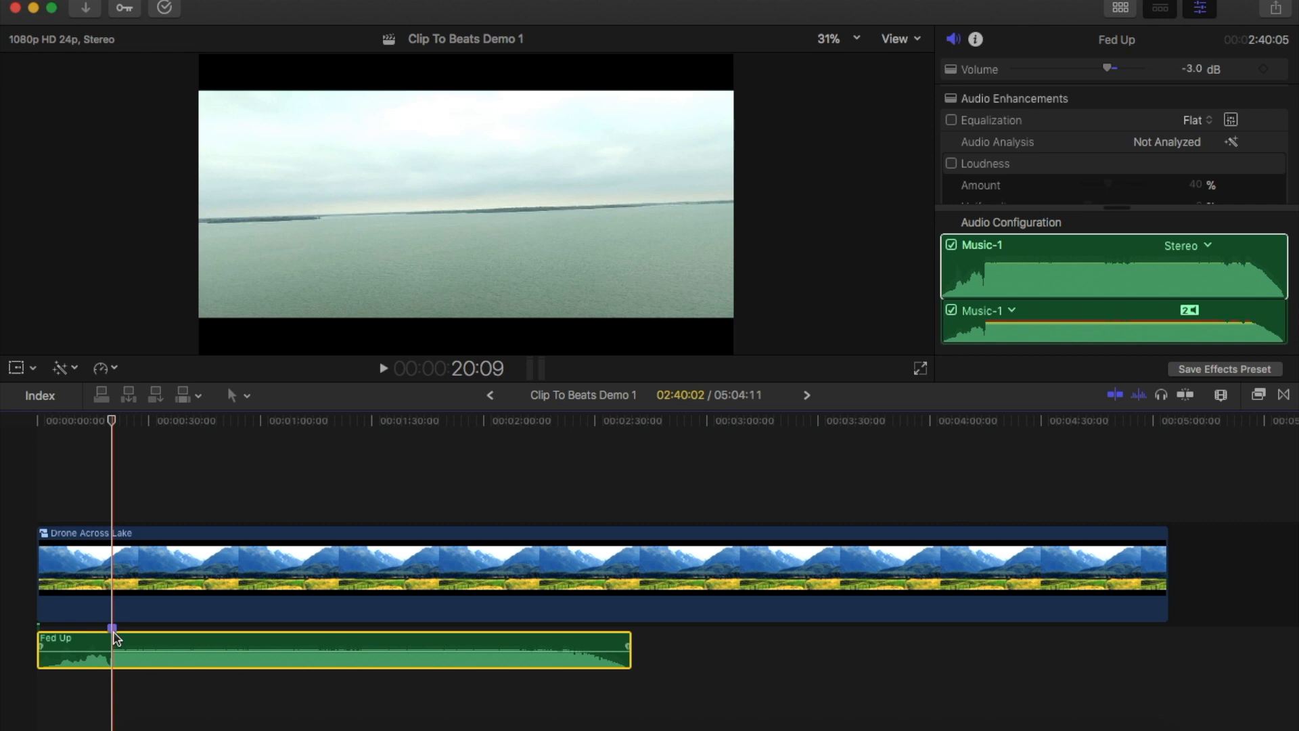
pyautogui.press('XF86AudioRaiseVolume')
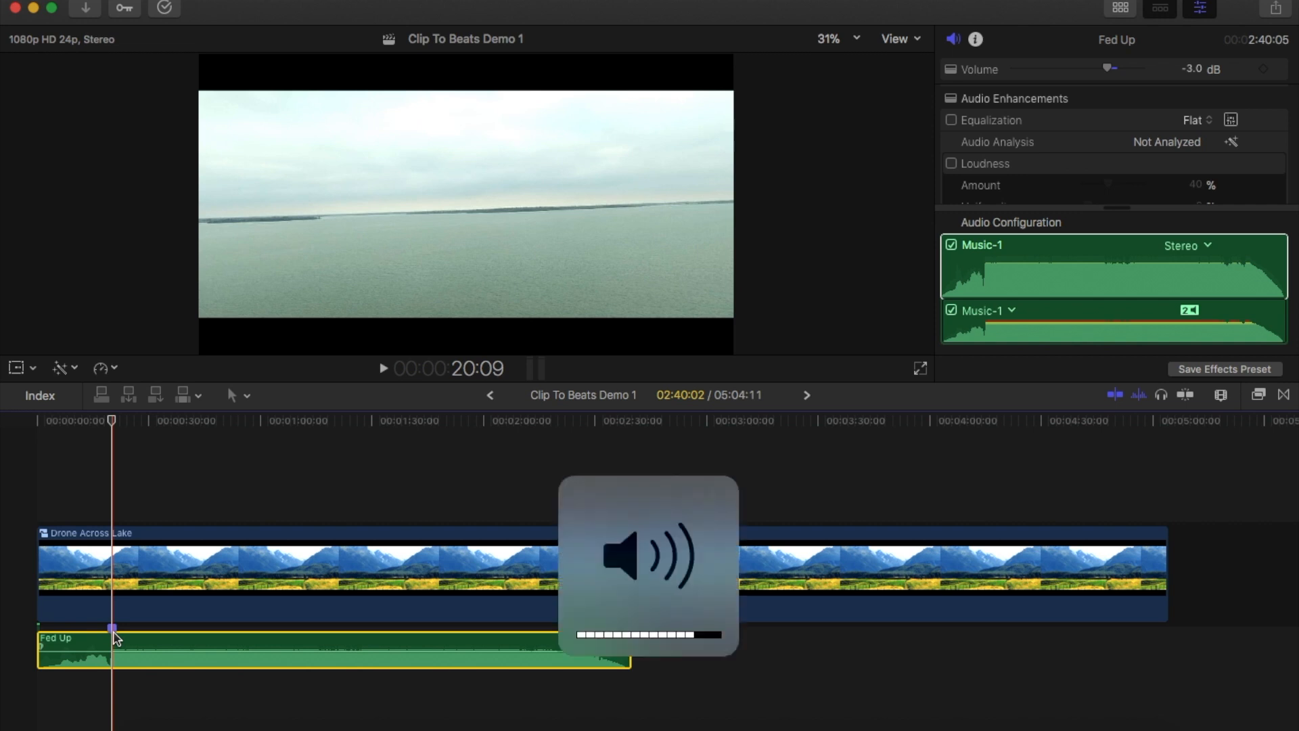
pyautogui.press('XF86AudioLowerVolume')
pyautogui.press('XF86AudioLowerVolume')
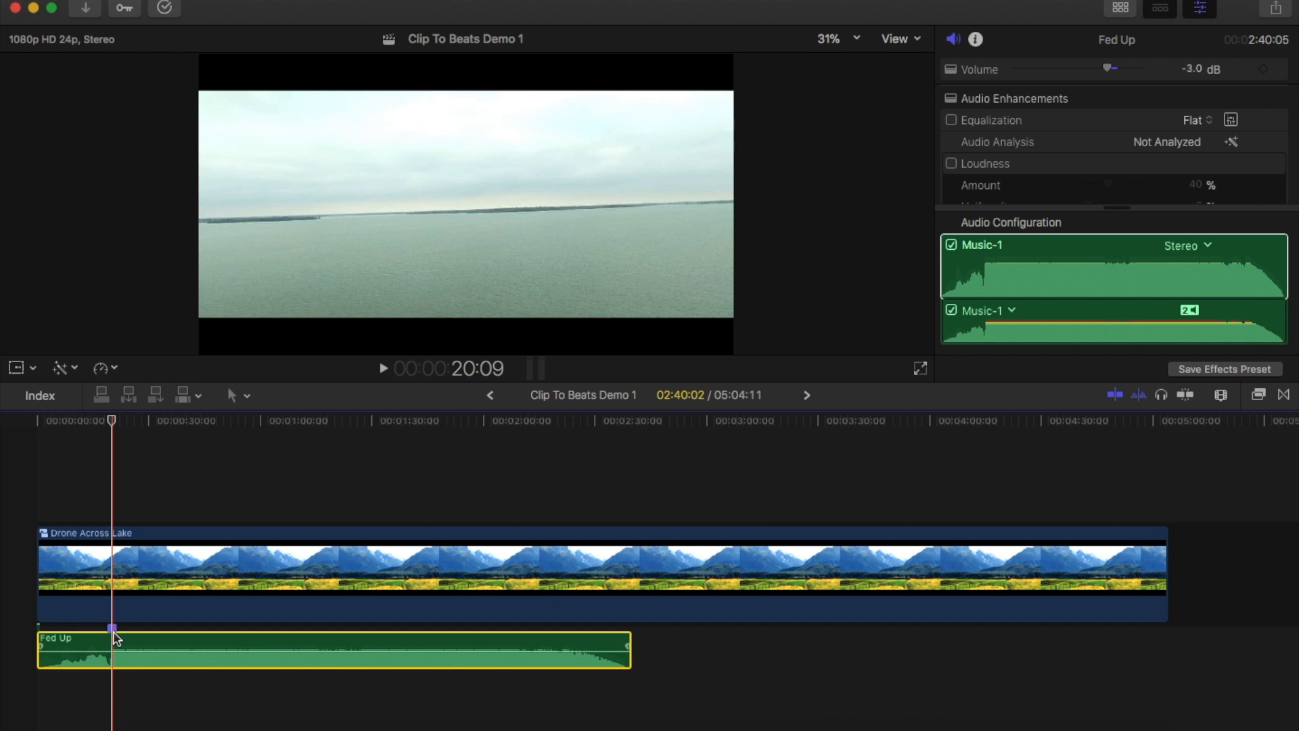
pyautogui.press('space')
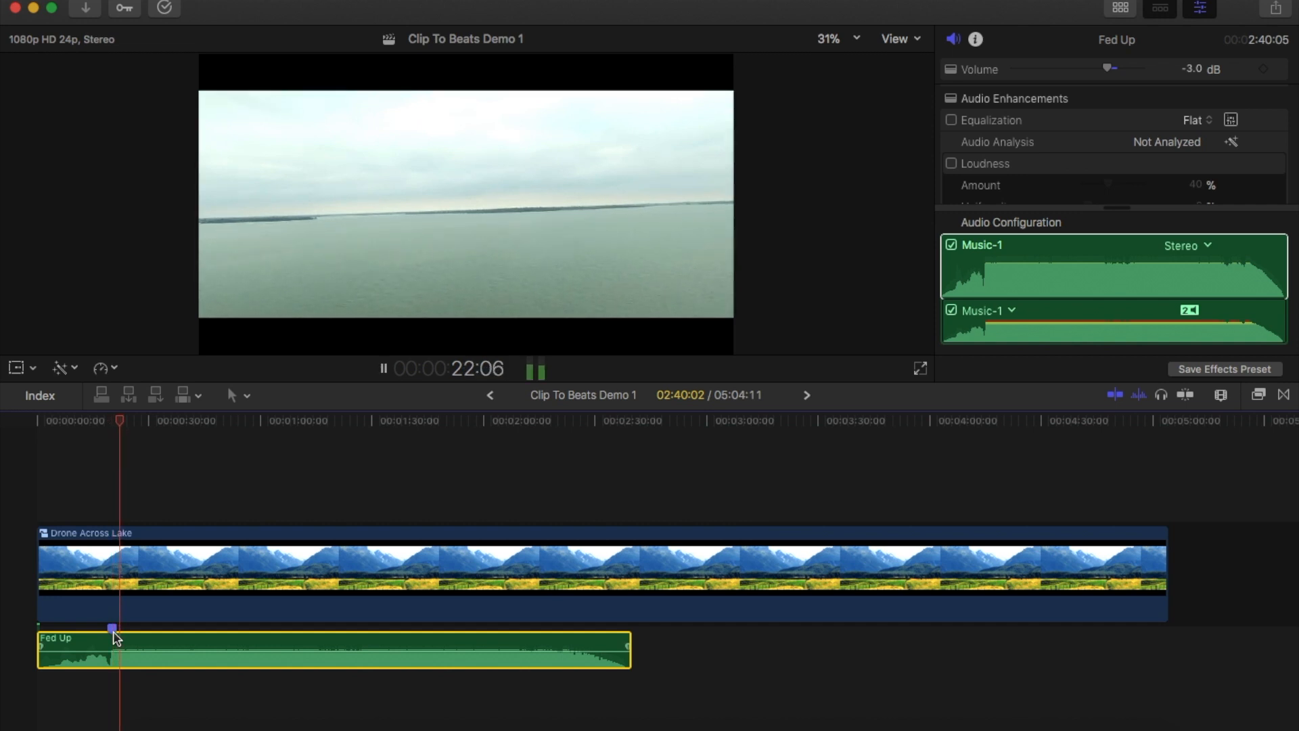
pyautogui.press('space')
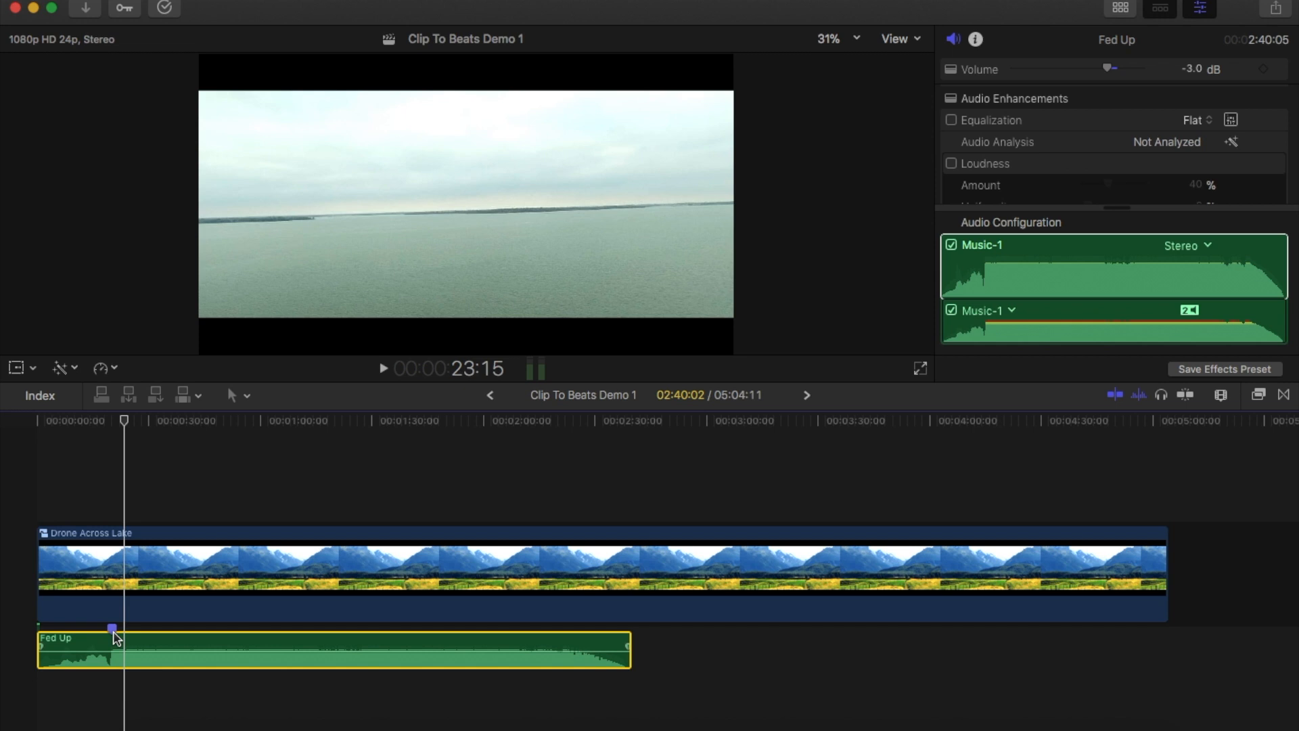
pyautogui.press('m')
# Place the playhead at the first beat marker and select the Drone Across Lake clip
pyautogui.click(113, 422)
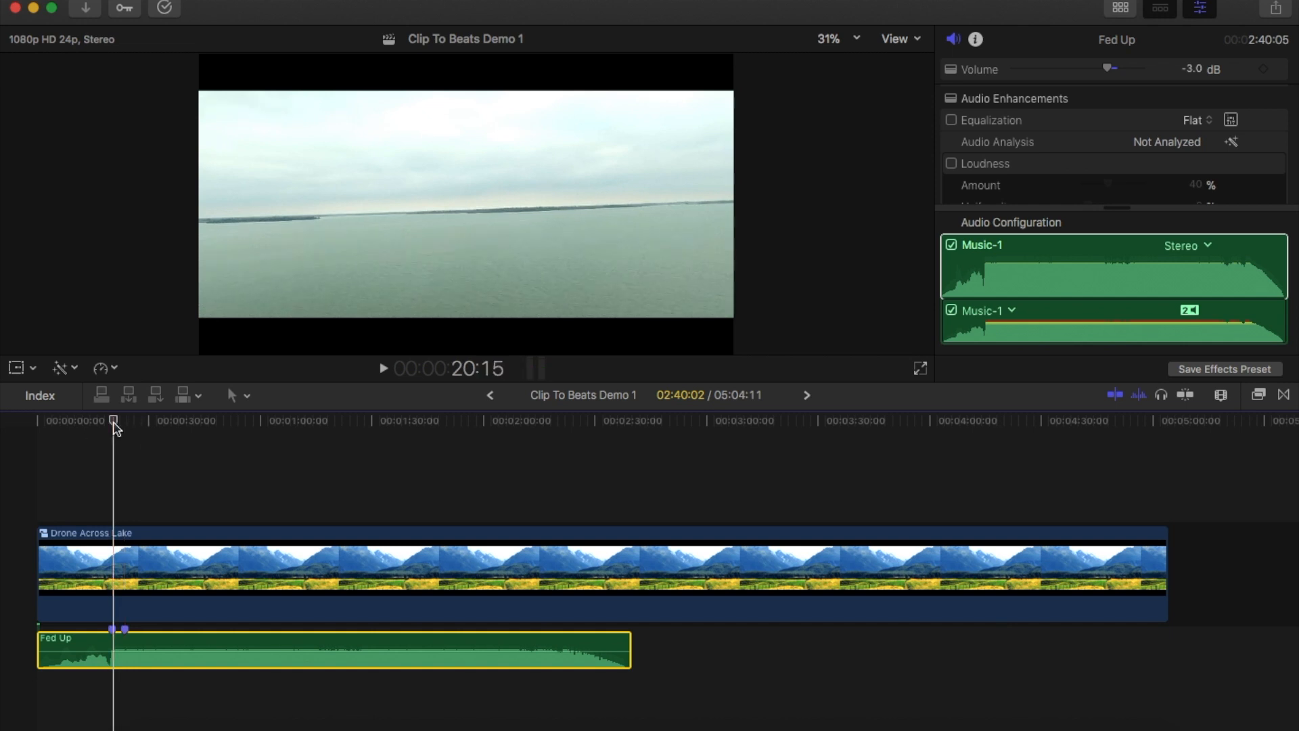
pyautogui.press('XF86AudioMute')
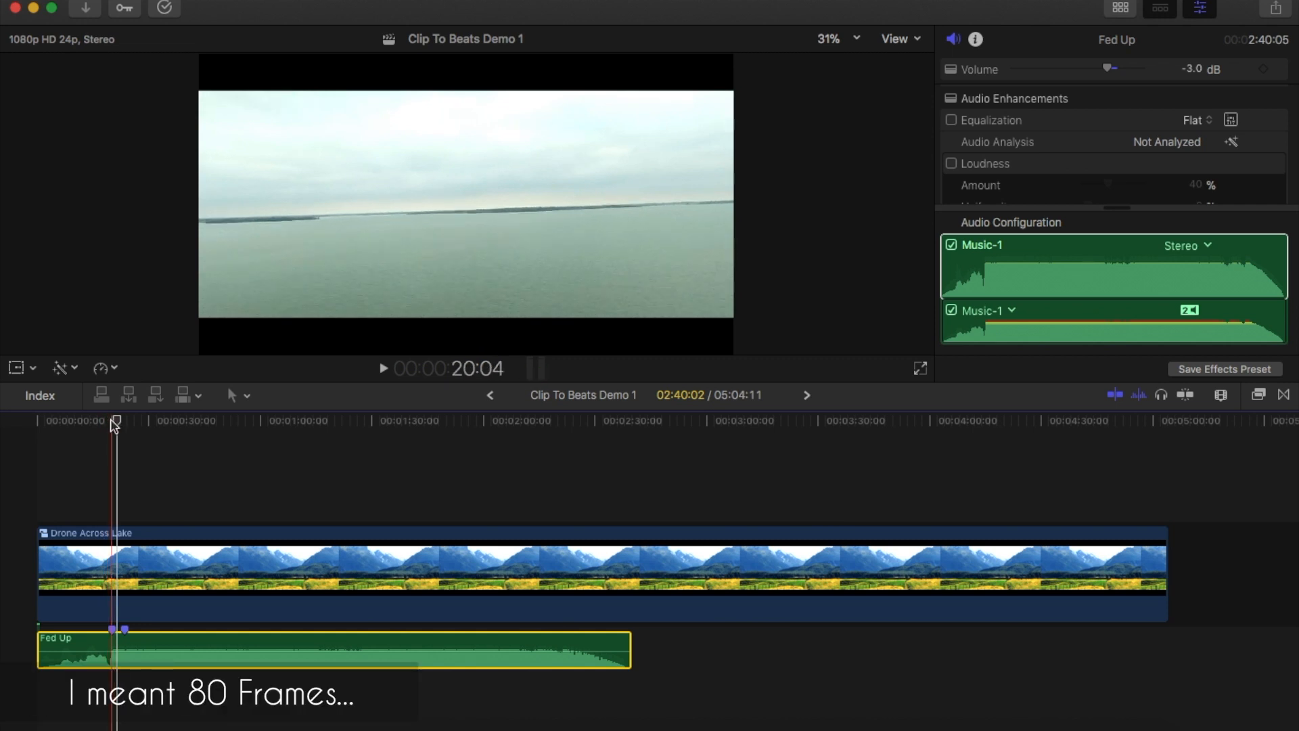
pyautogui.click(115, 421)
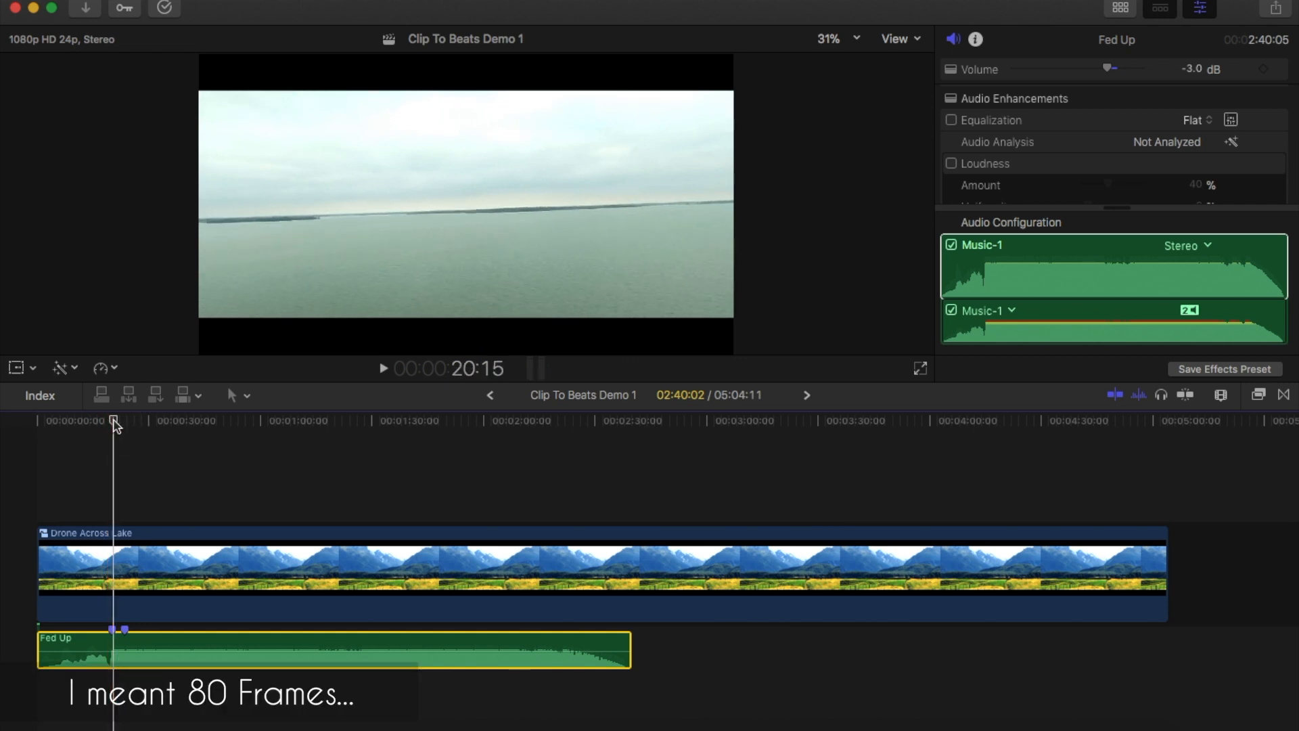
pyautogui.click(121, 534)
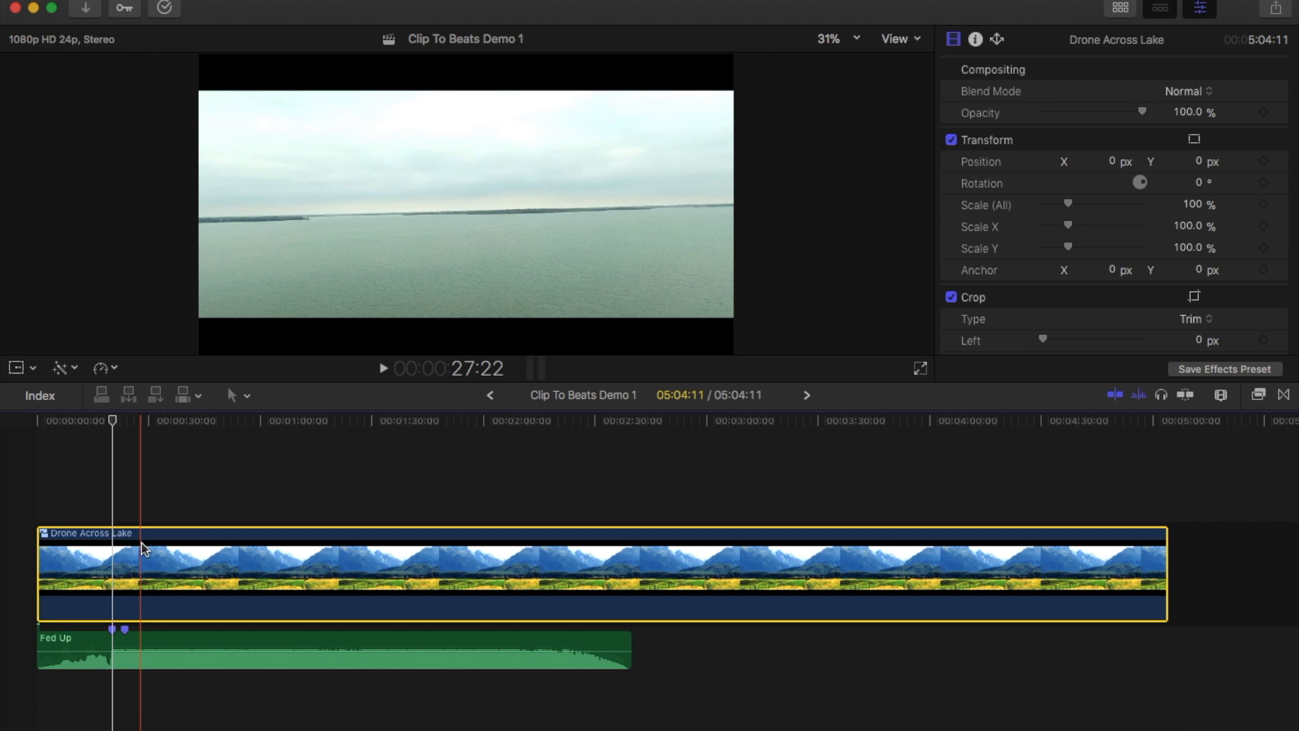
pyautogui.press('super+space')
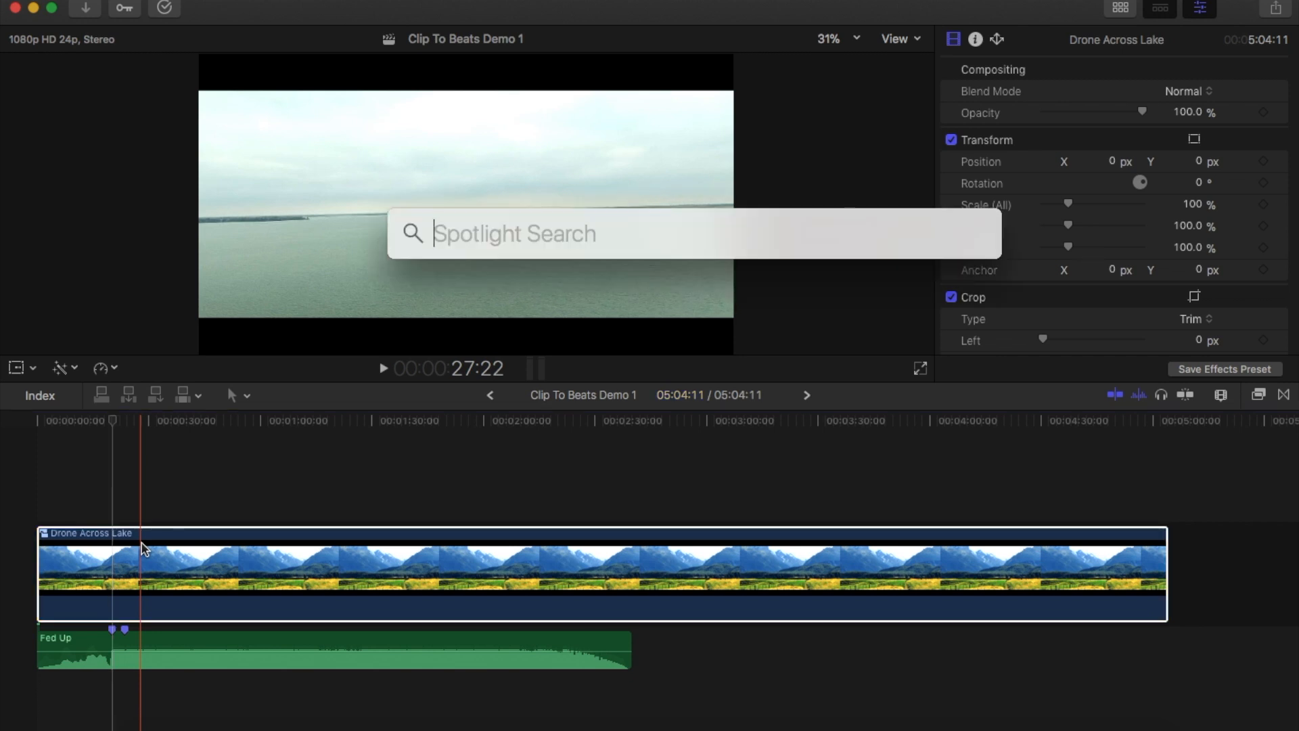
pyautogui.write('script')
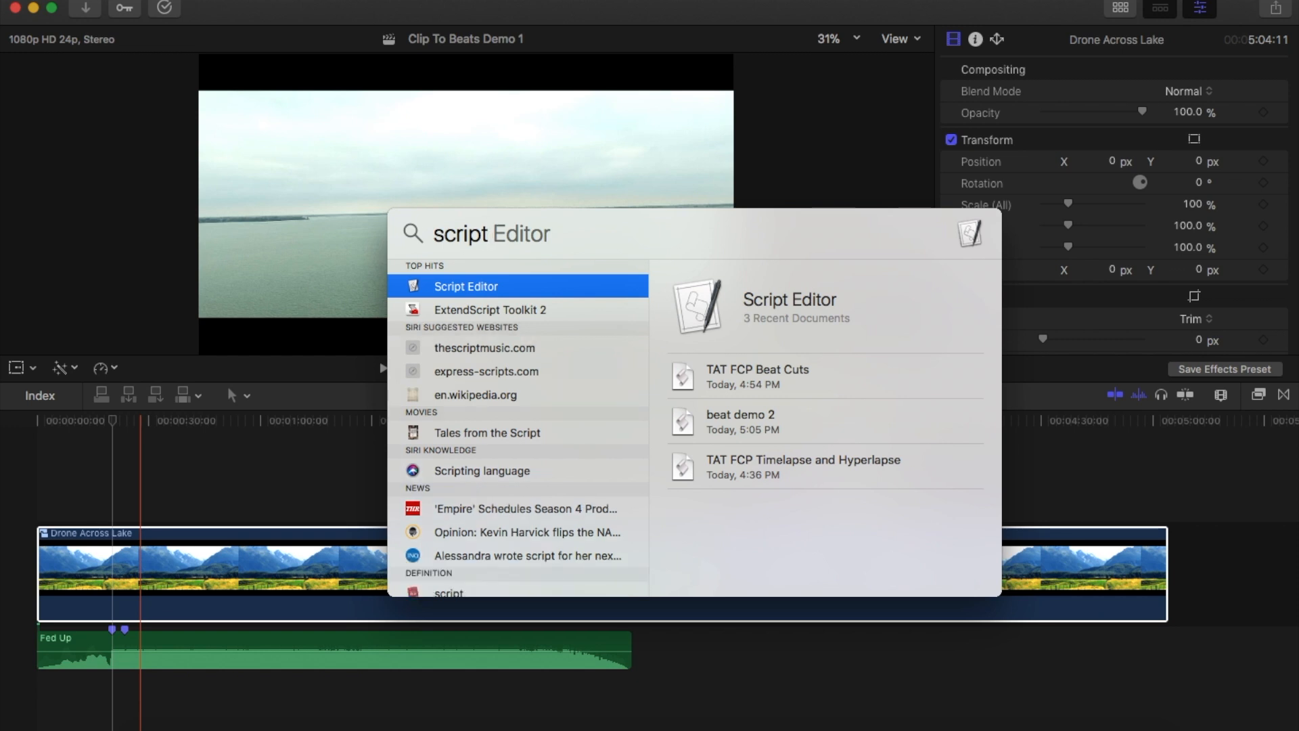
pyautogui.press('Escape')
pyautogui.press('Escape')
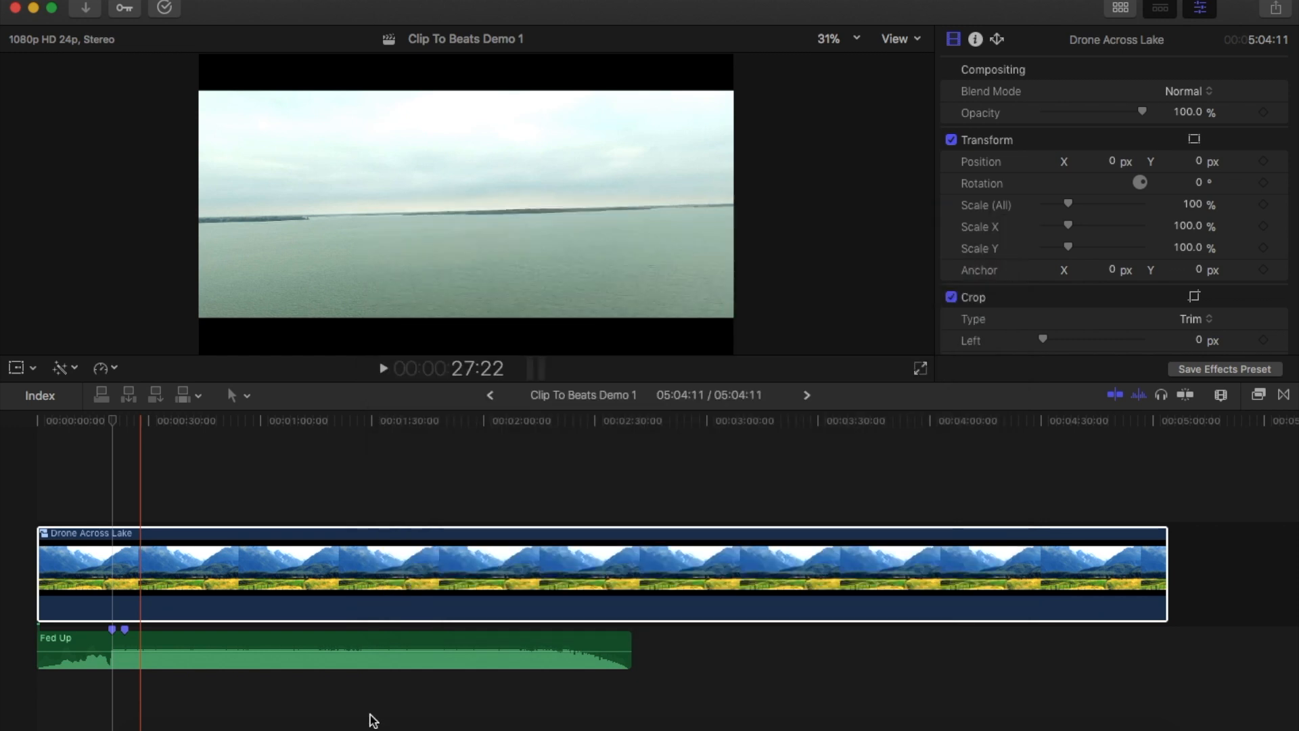
# Switch to Script Editor, create a new document and move its window clear of the timeline's first clips
pyautogui.click(1018, 729)
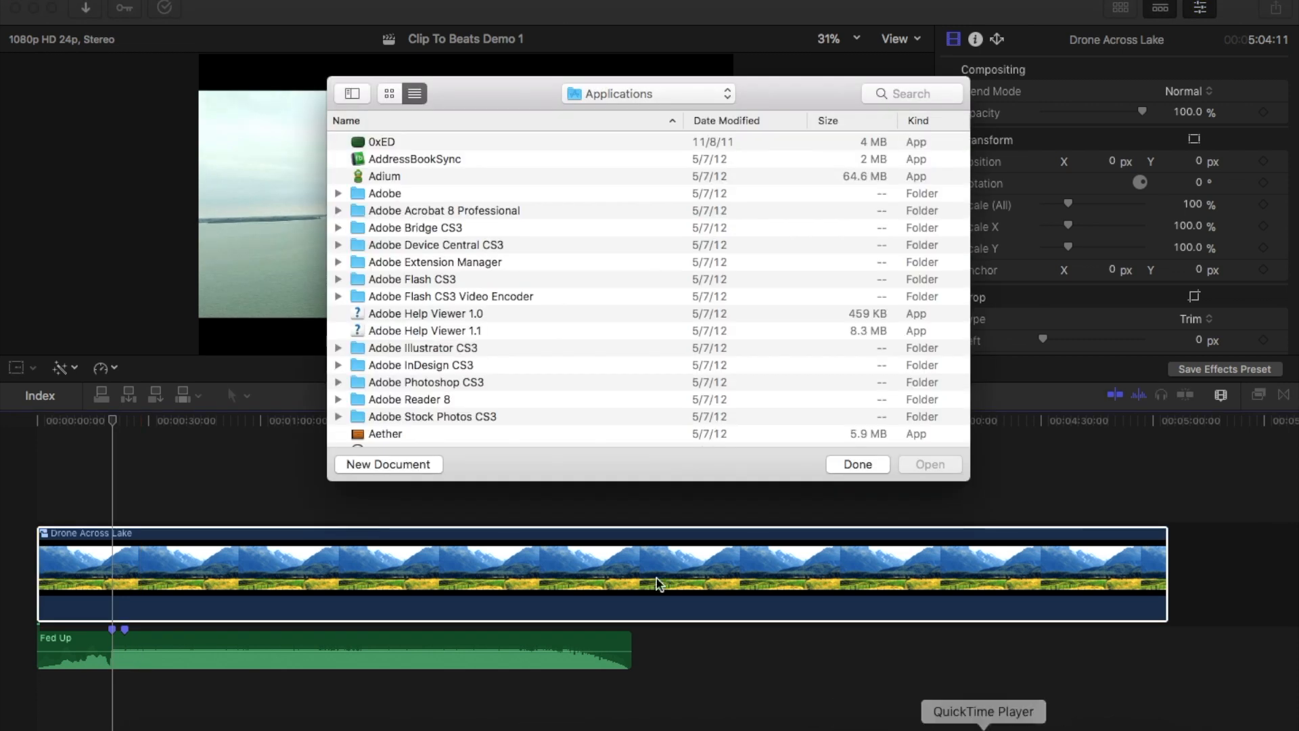
pyautogui.click(424, 464)
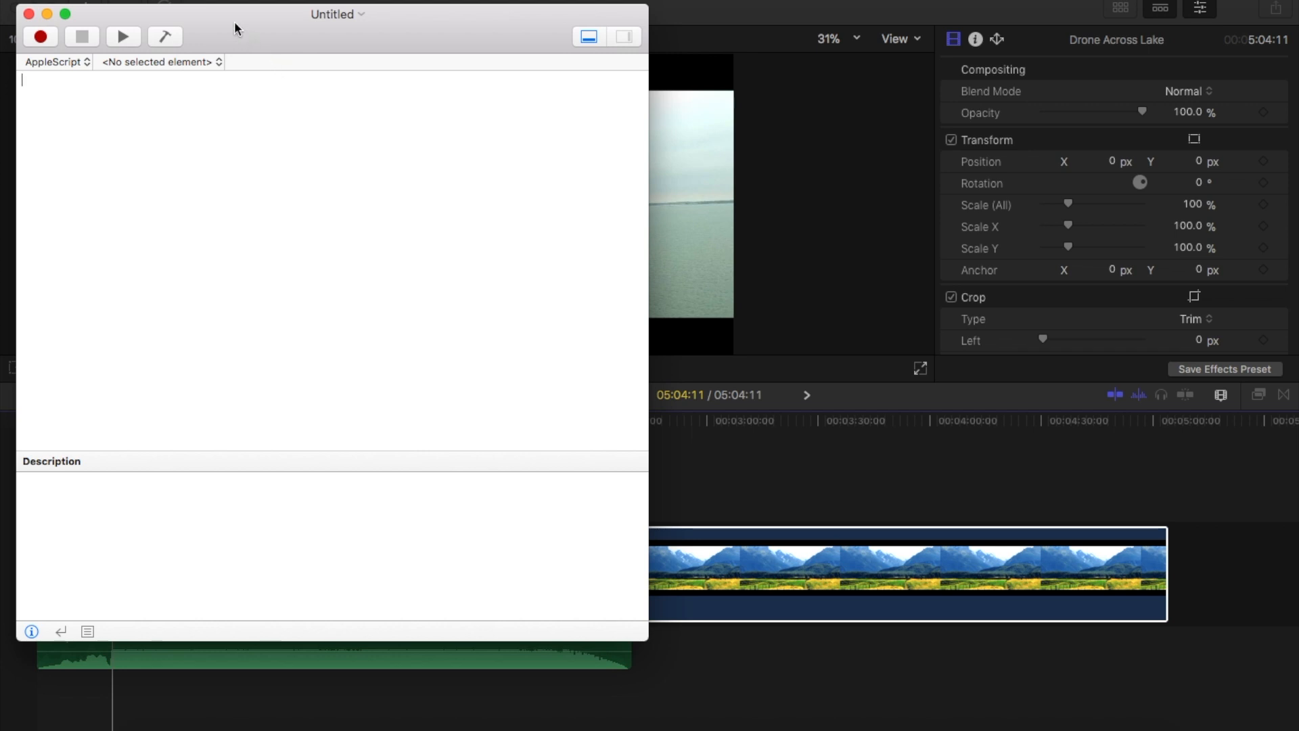
pyautogui.moveTo(232, 25); pyautogui.dragTo(789, 24)
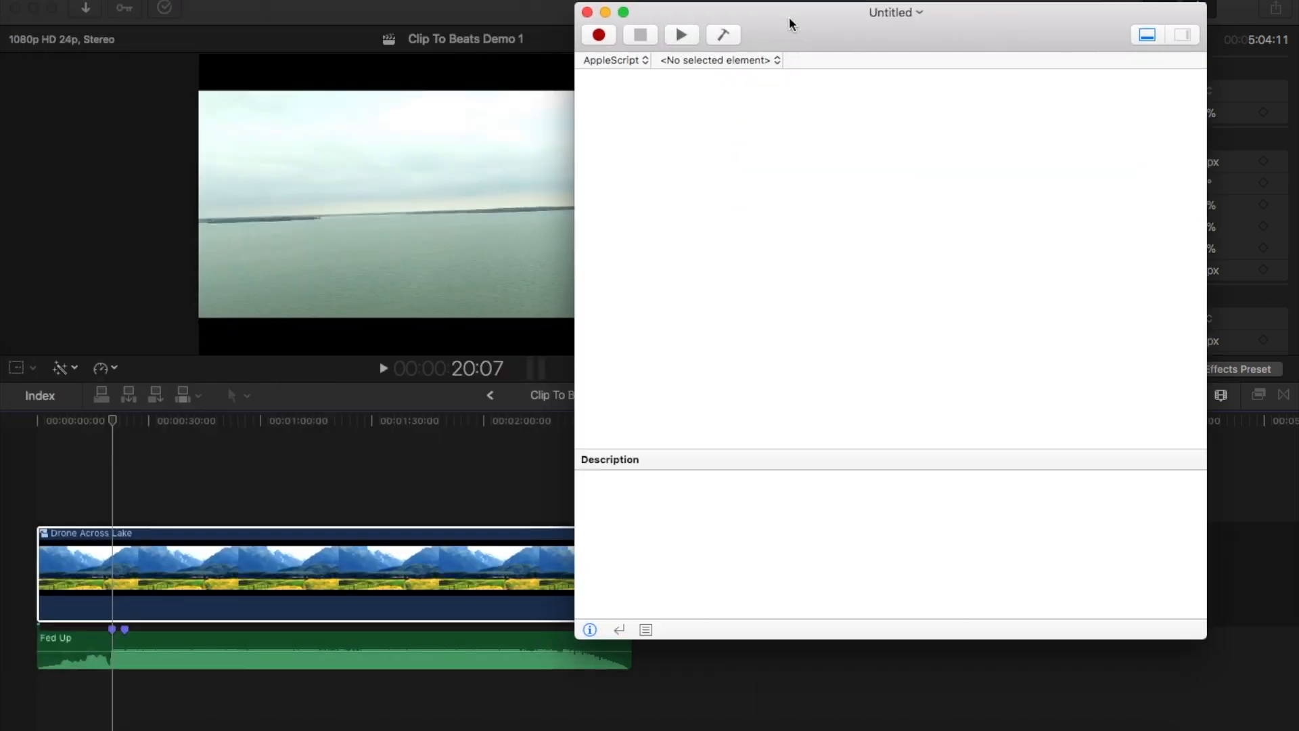
# Paste the copied TAT FCP Beat Cuts script into the empty document and compile it
pyautogui.press('super+v')
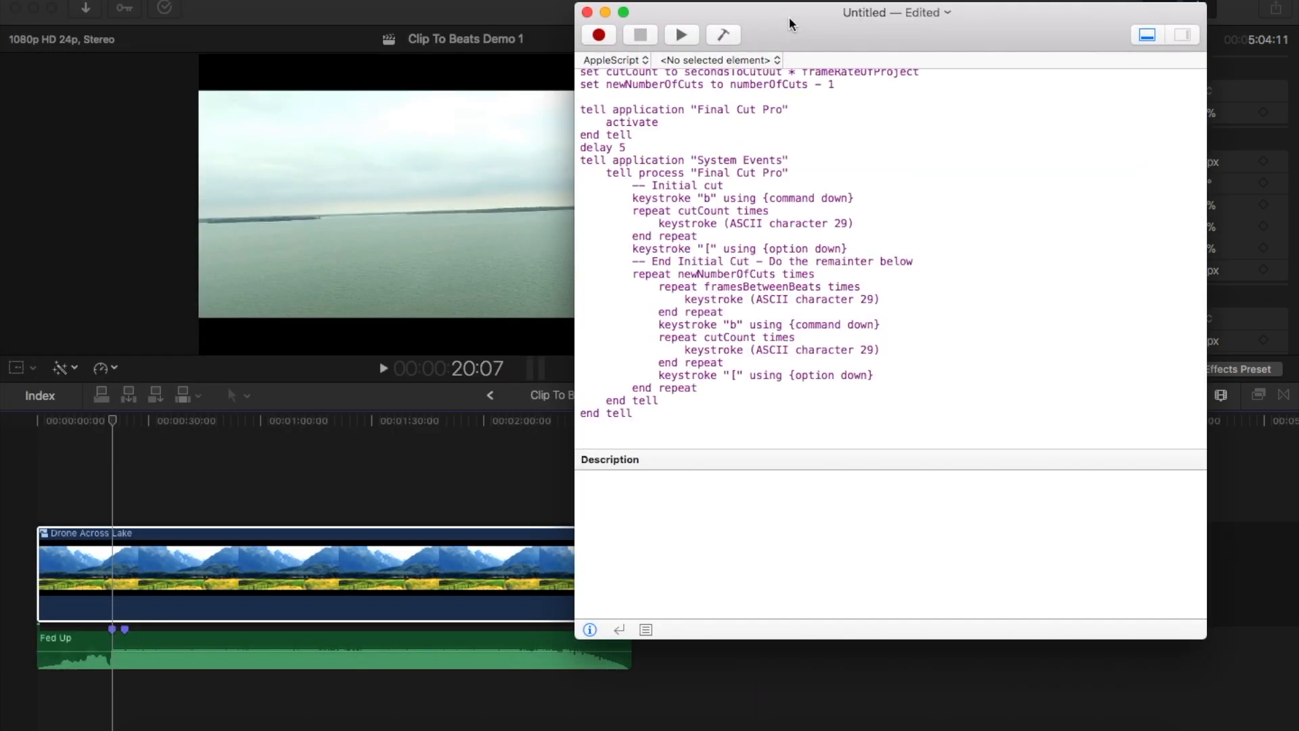
pyautogui.scroll(10, 691, 357)
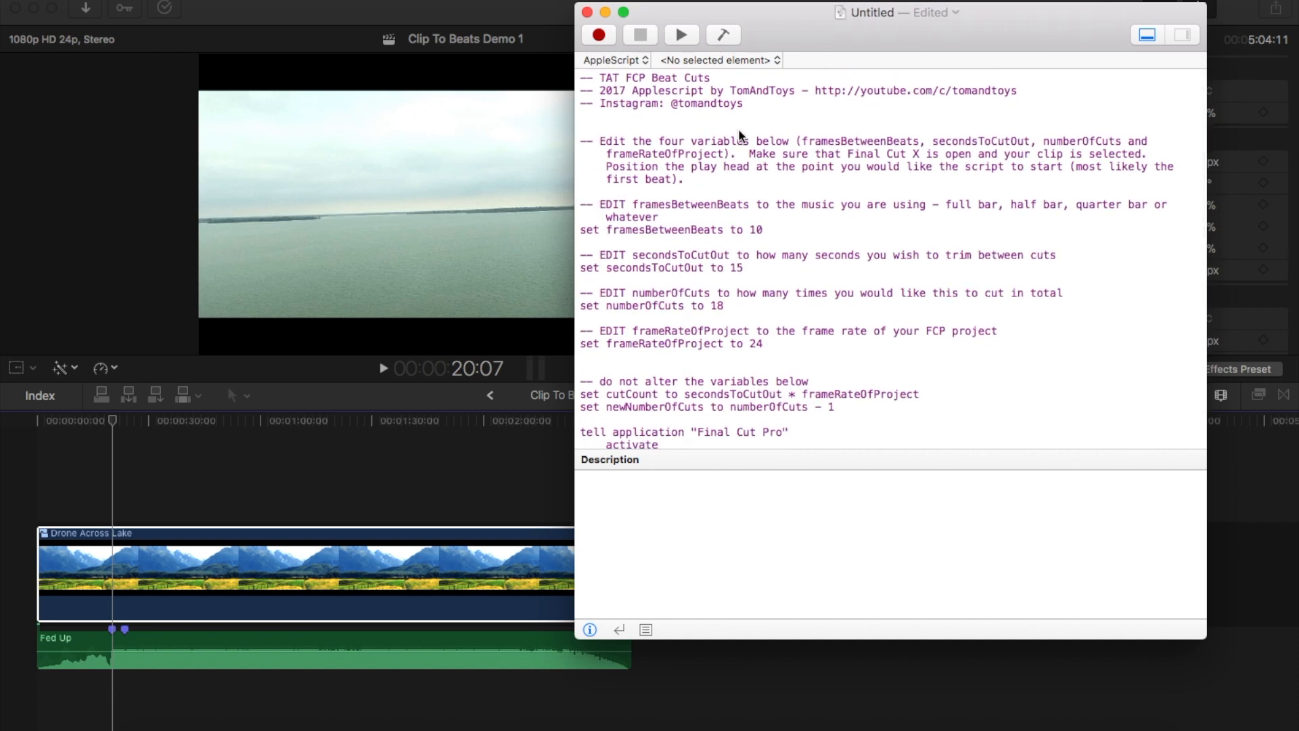
pyautogui.click(730, 38)
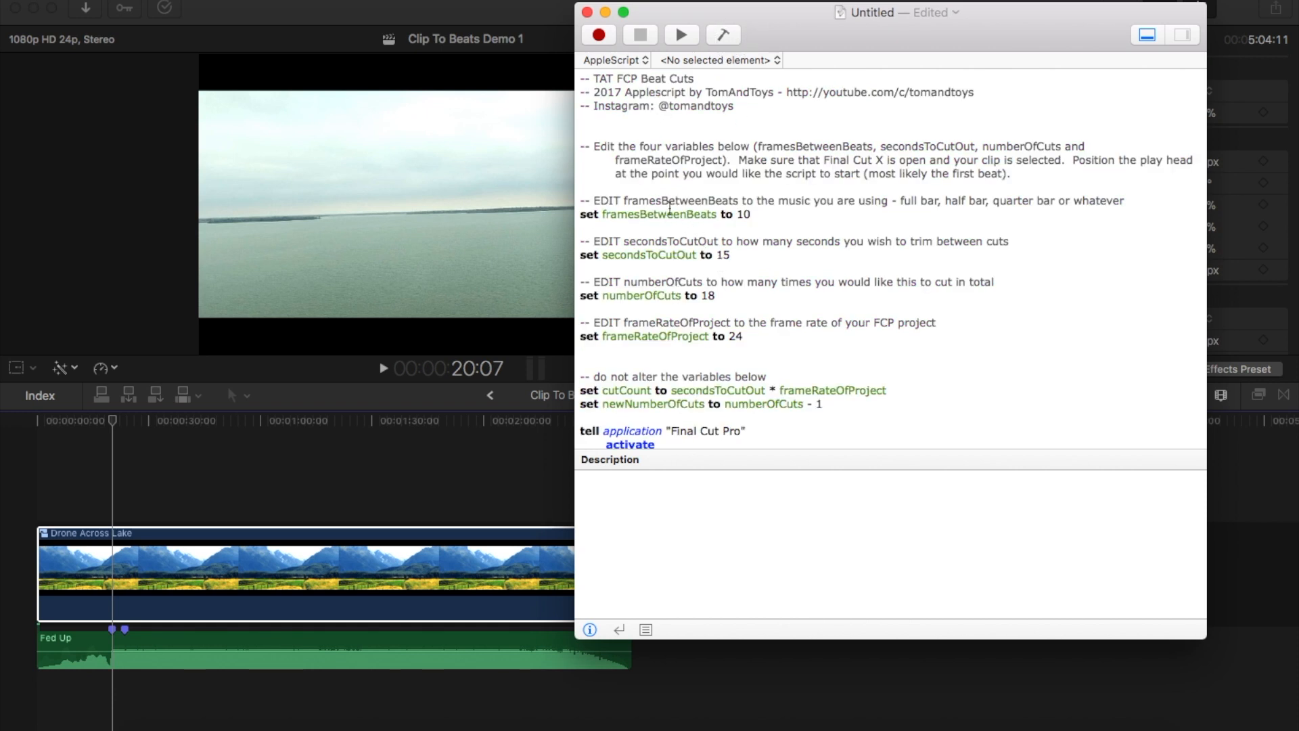
# Examine framesBetweenBeats, secondsToCutOut, numberOfCuts and frameRateOfProject, along with the delay and keystroke loops in the rest of the script
pyautogui.doubleClick(632, 214)
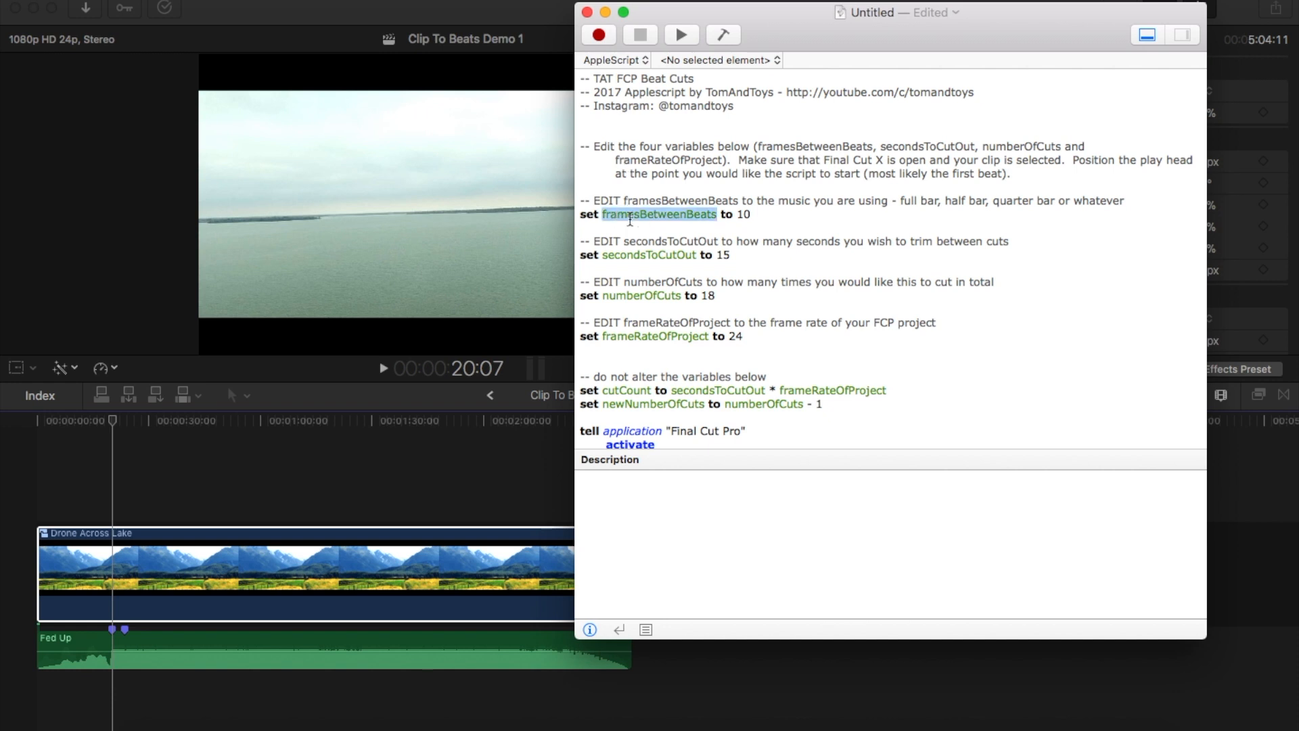
pyautogui.doubleClick(638, 254)
pyautogui.doubleClick(638, 295)
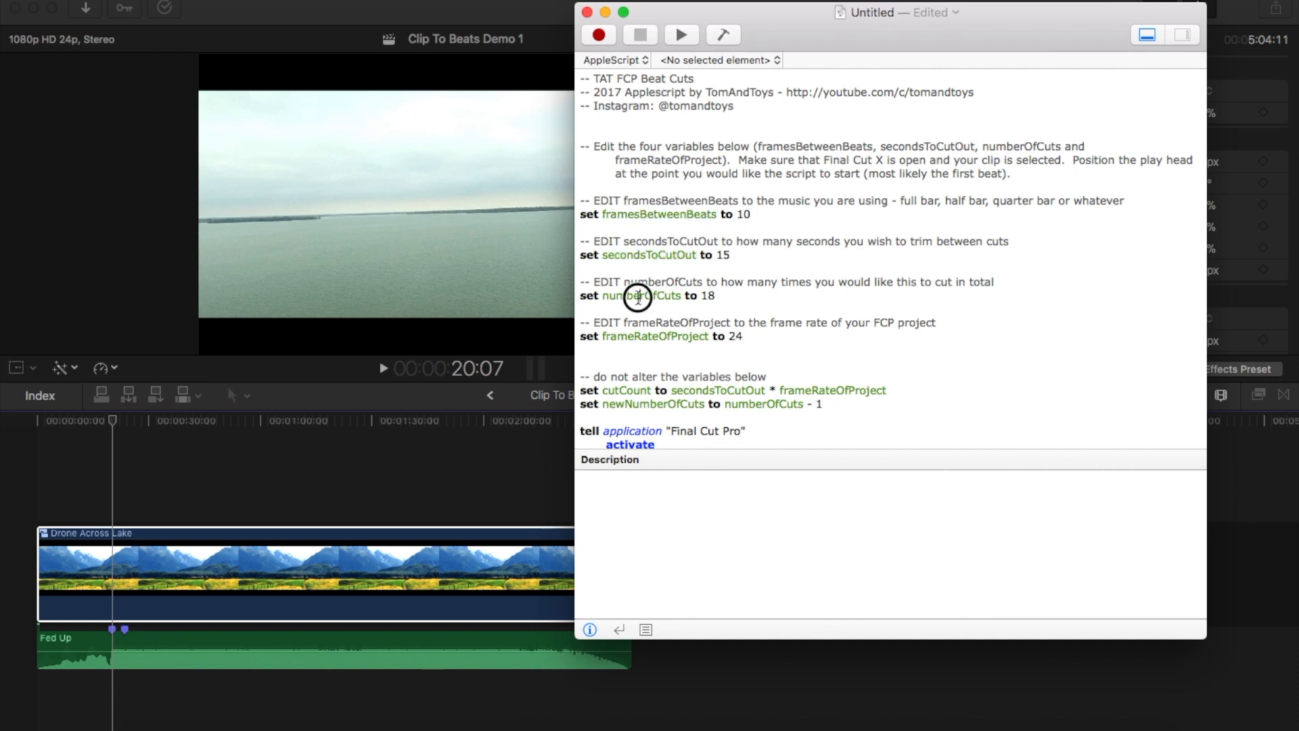
pyautogui.doubleClick(638, 336)
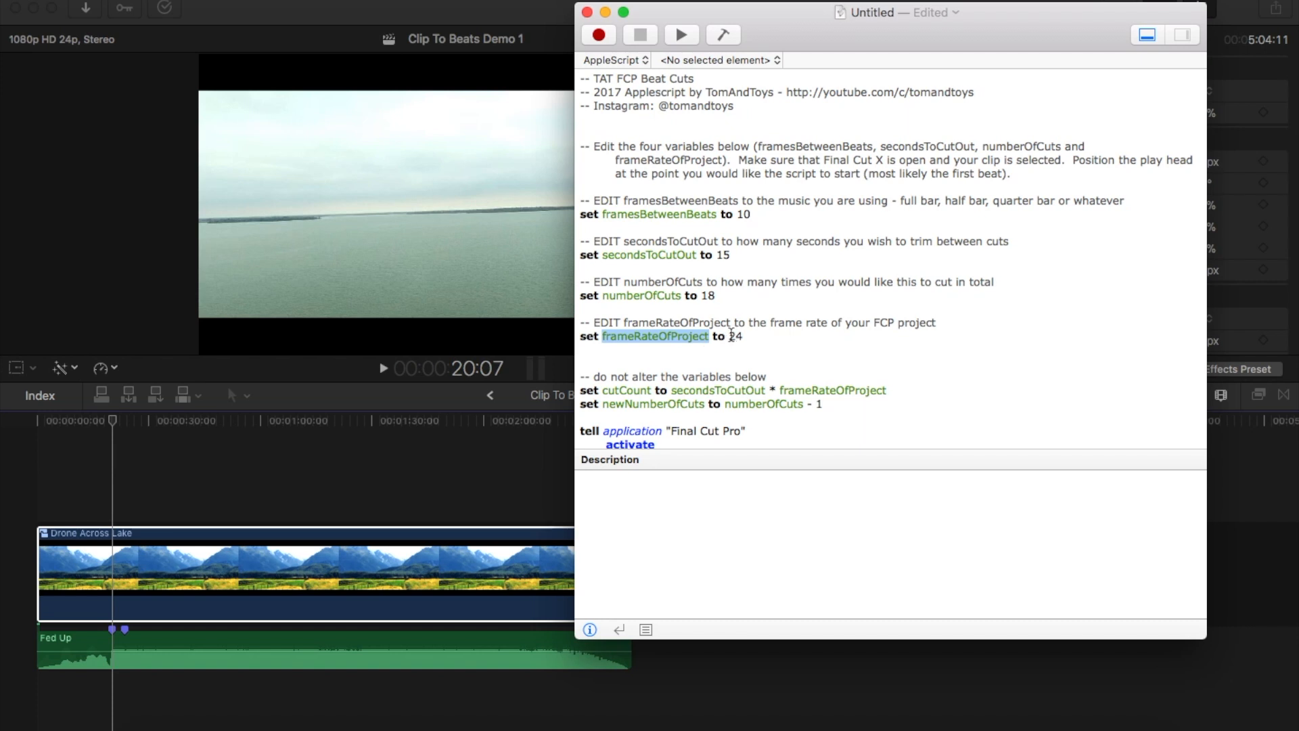
pyautogui.moveTo(729, 336); pyautogui.dragTo(742, 338)
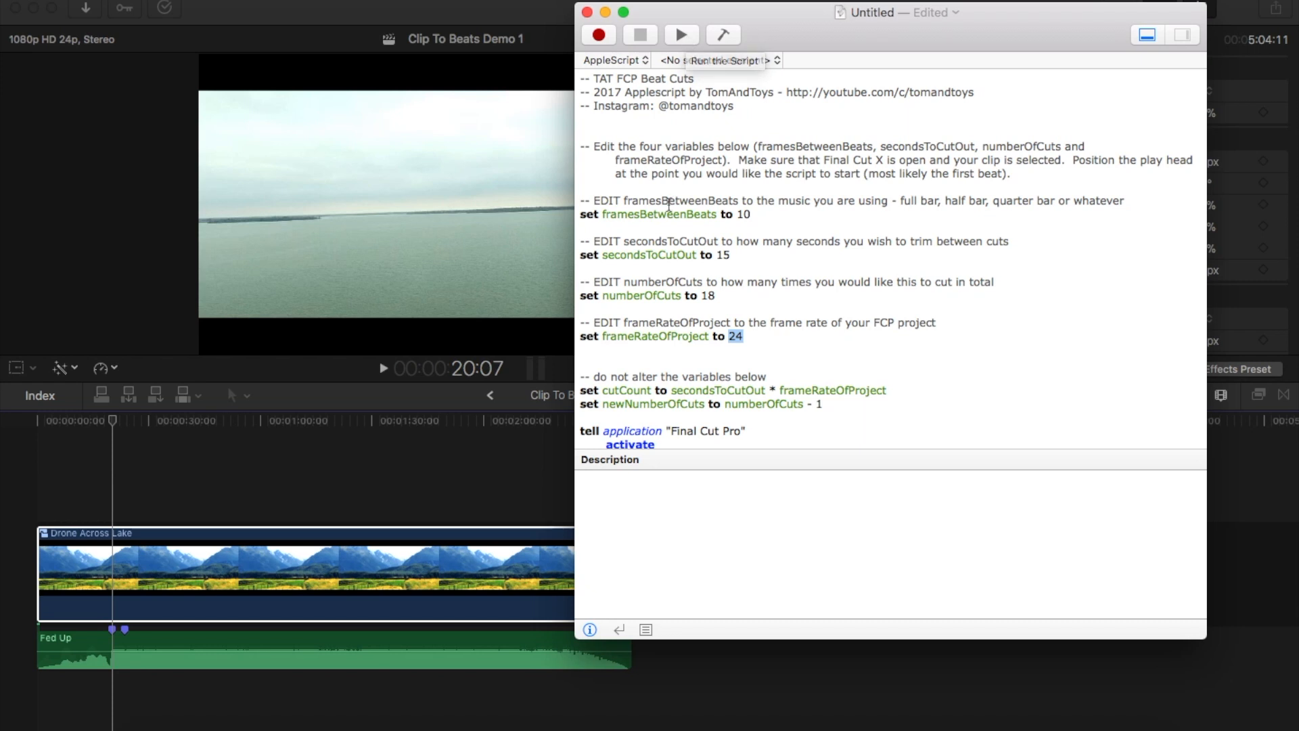
pyautogui.scroll(-5, 669, 203)
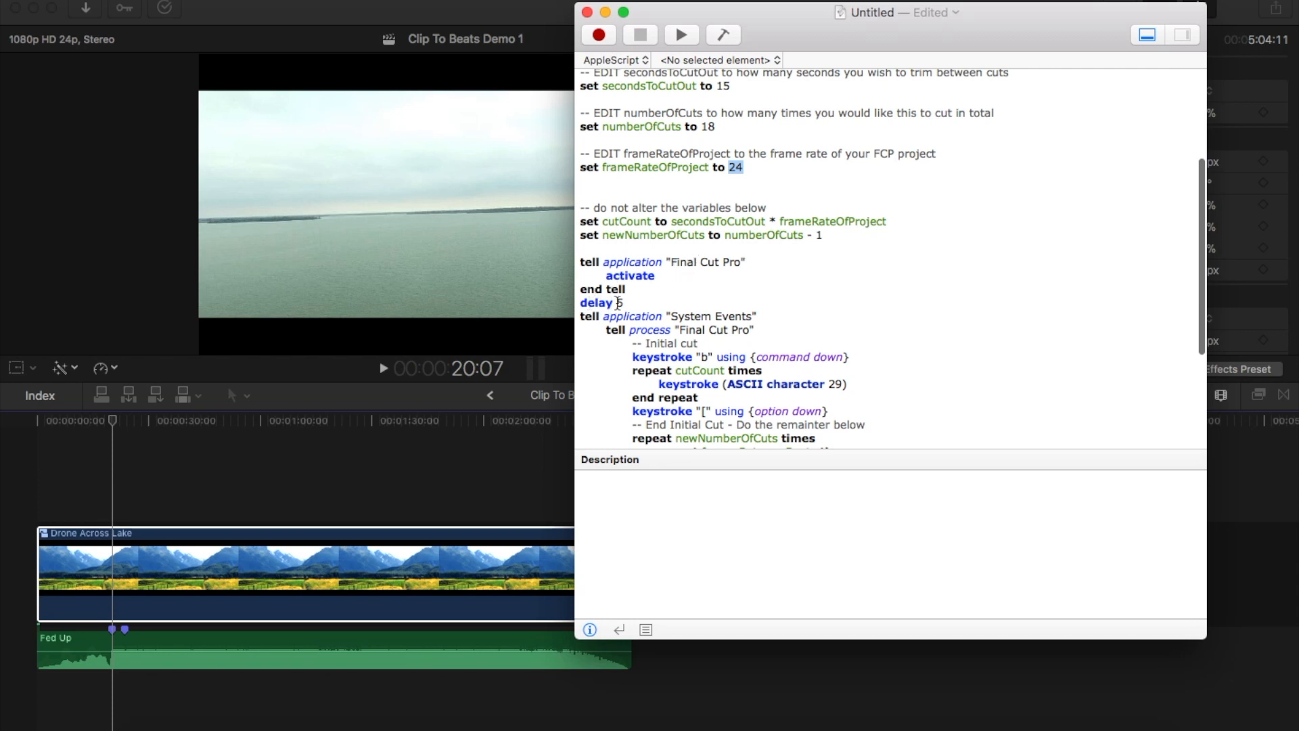
pyautogui.scroll(-5, 642, 389)
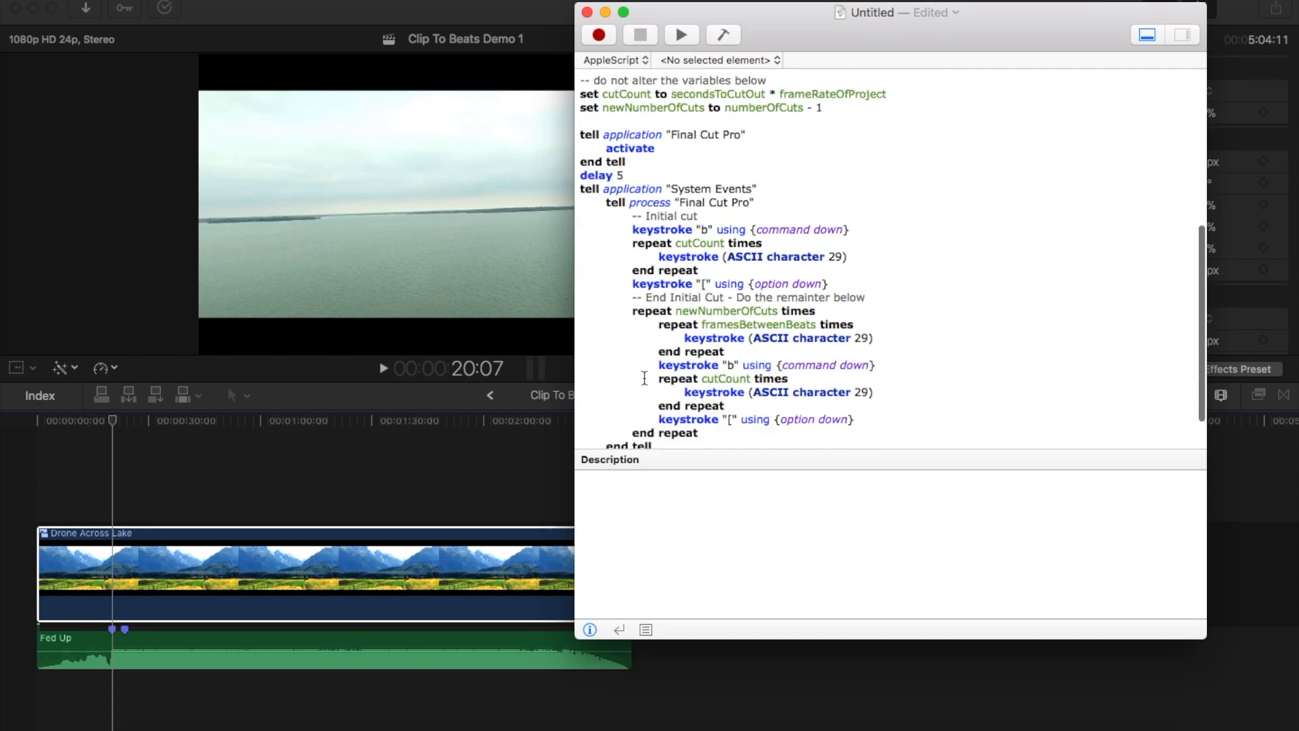
pyautogui.scroll(-2, 644, 377)
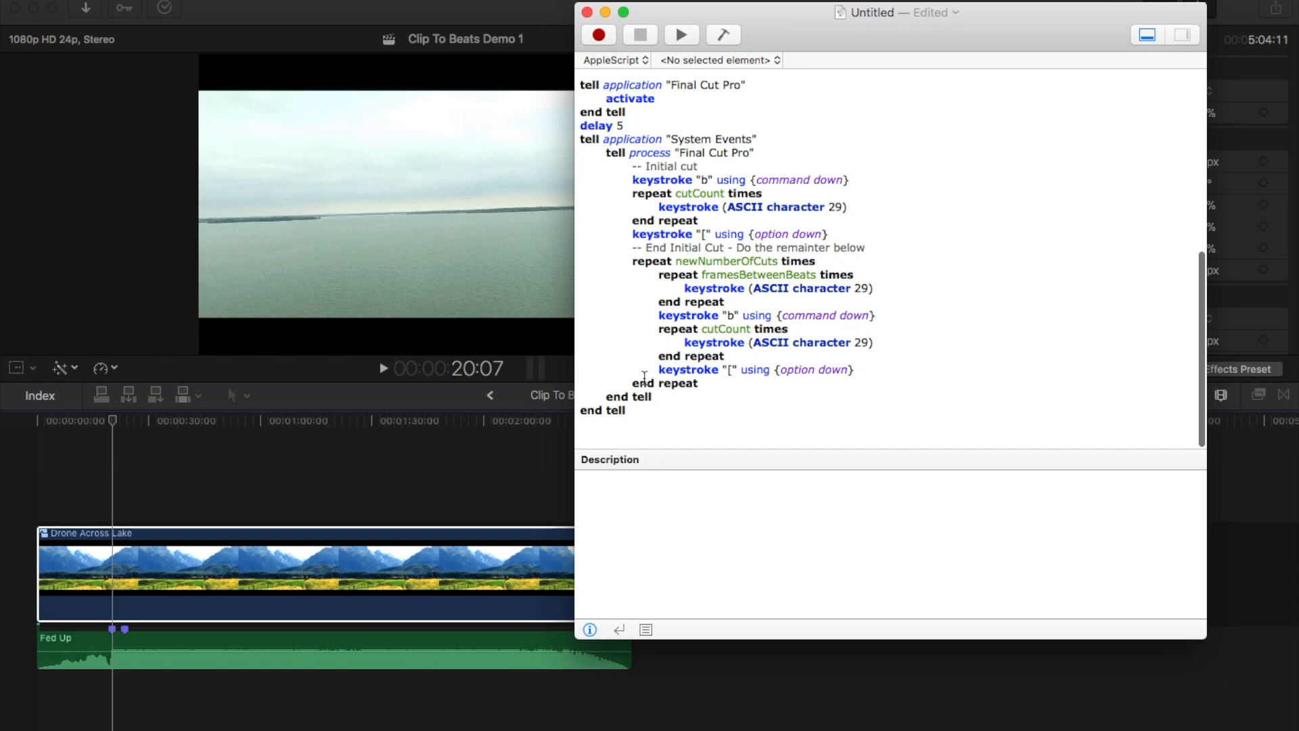
pyautogui.scroll(12, 644, 378)
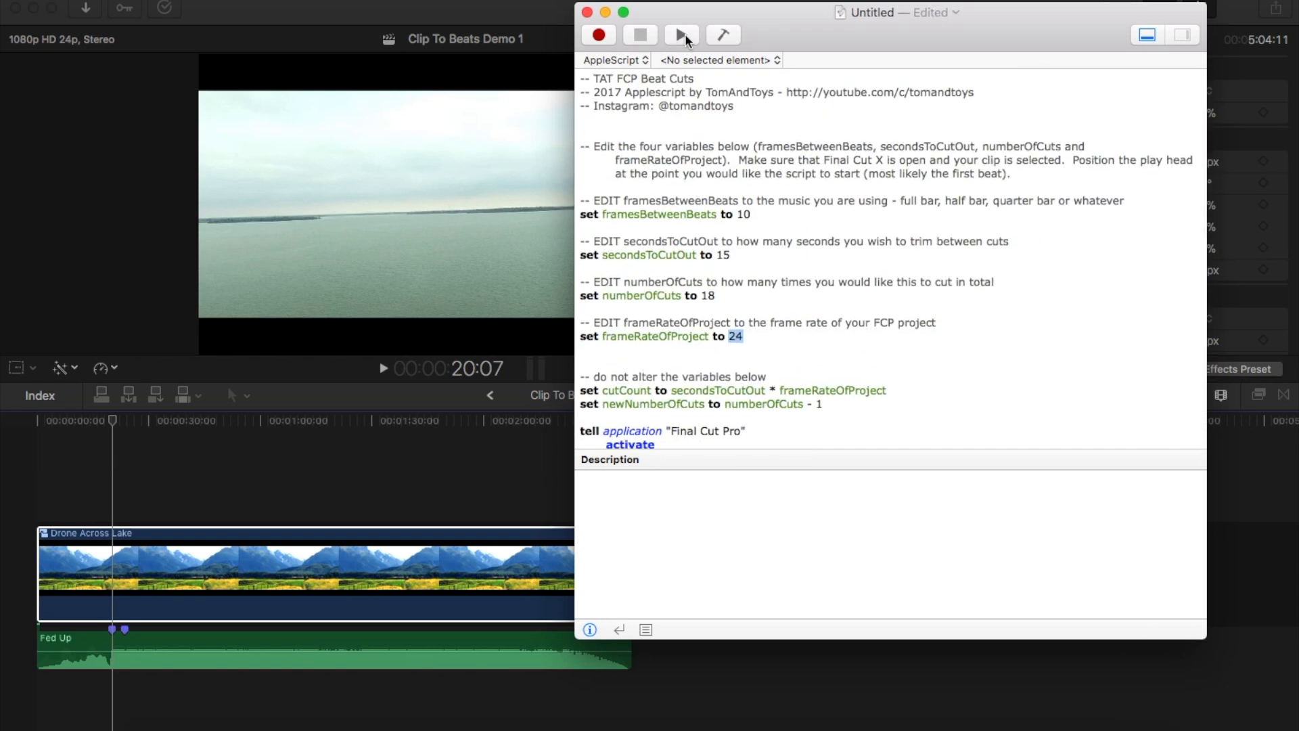
# Run the beat-cut script on the selected Drone Across Lake clip in Final Cut Pro
pyautogui.click(682, 34)
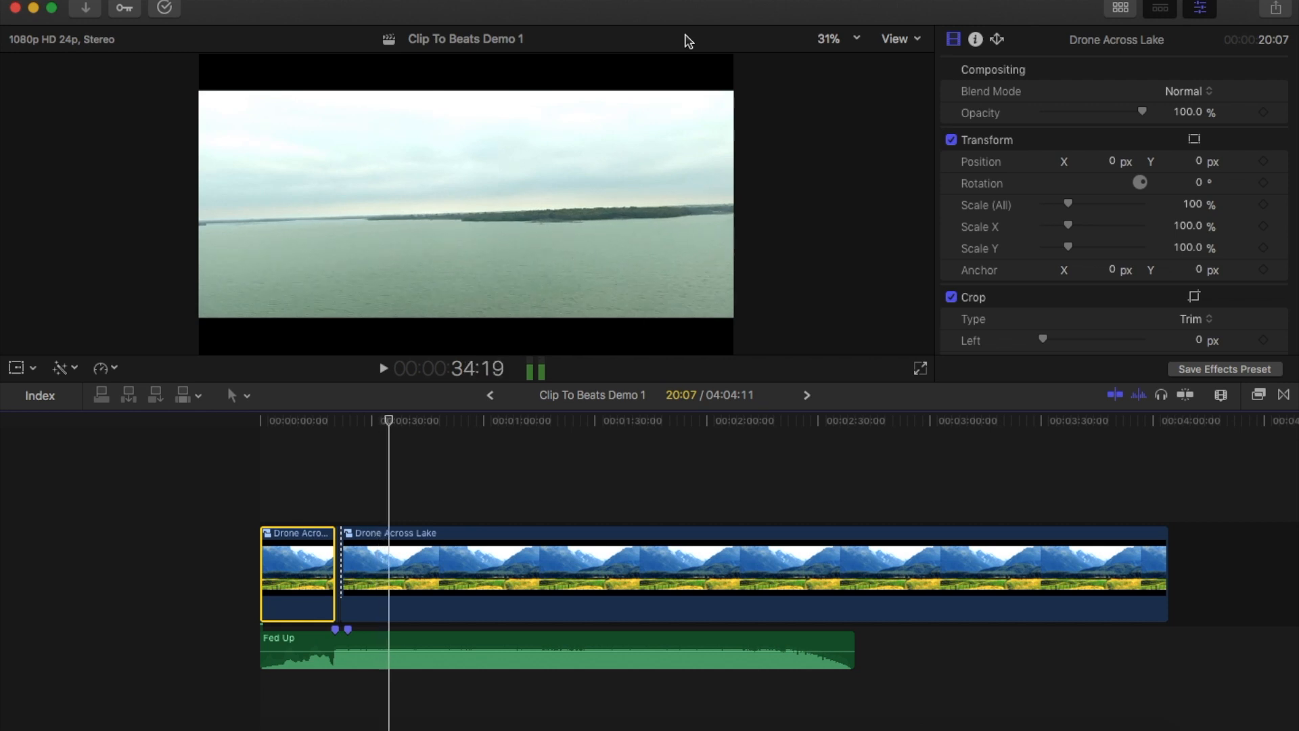
pyautogui.hotkey('alt', '[')
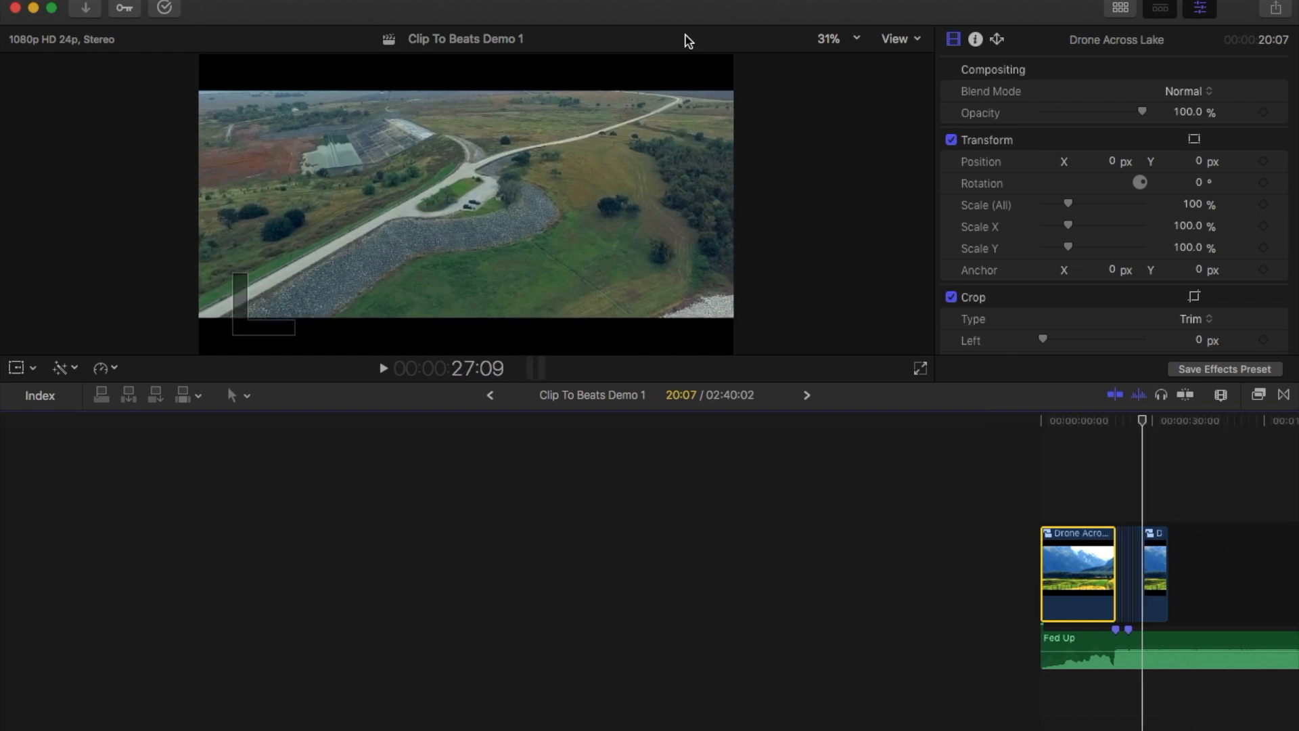
pyautogui.hotkey('shift', 'z')
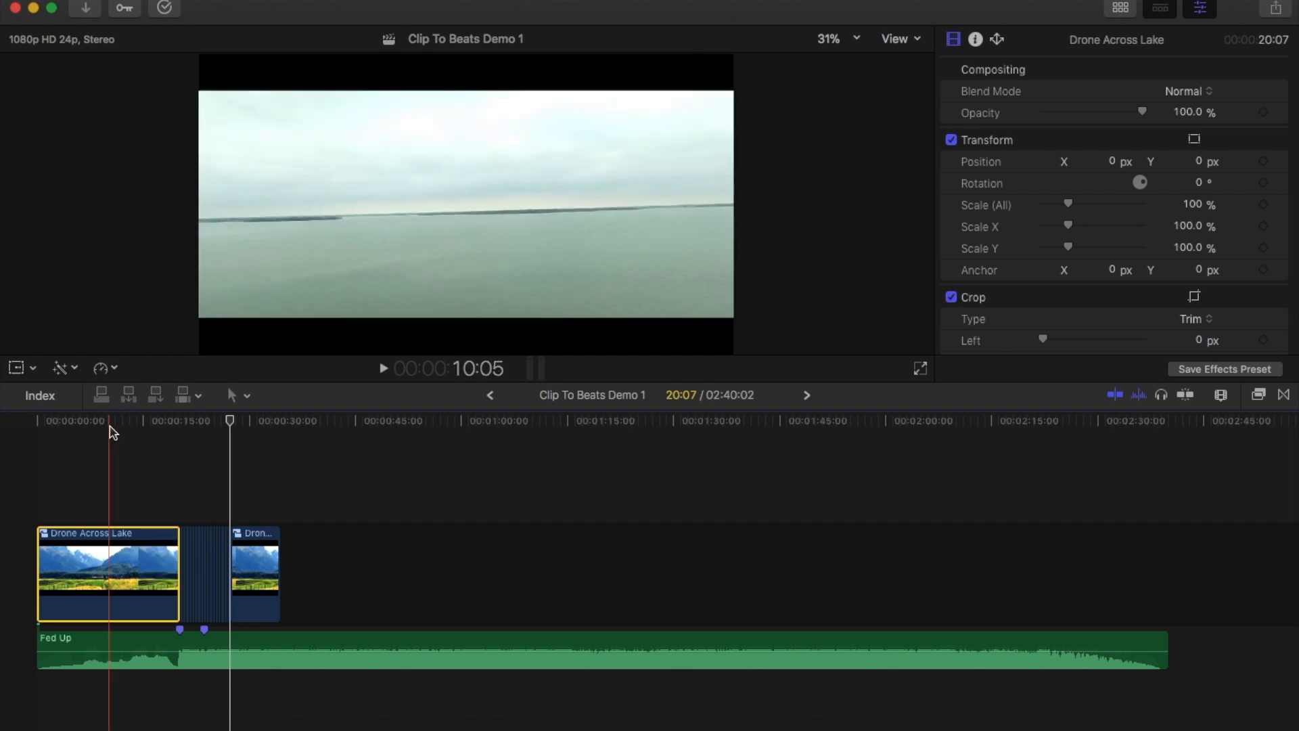
# Play the project from the beginning to check the cuts against the music, and stop among the short clips
pyautogui.click(38, 424)
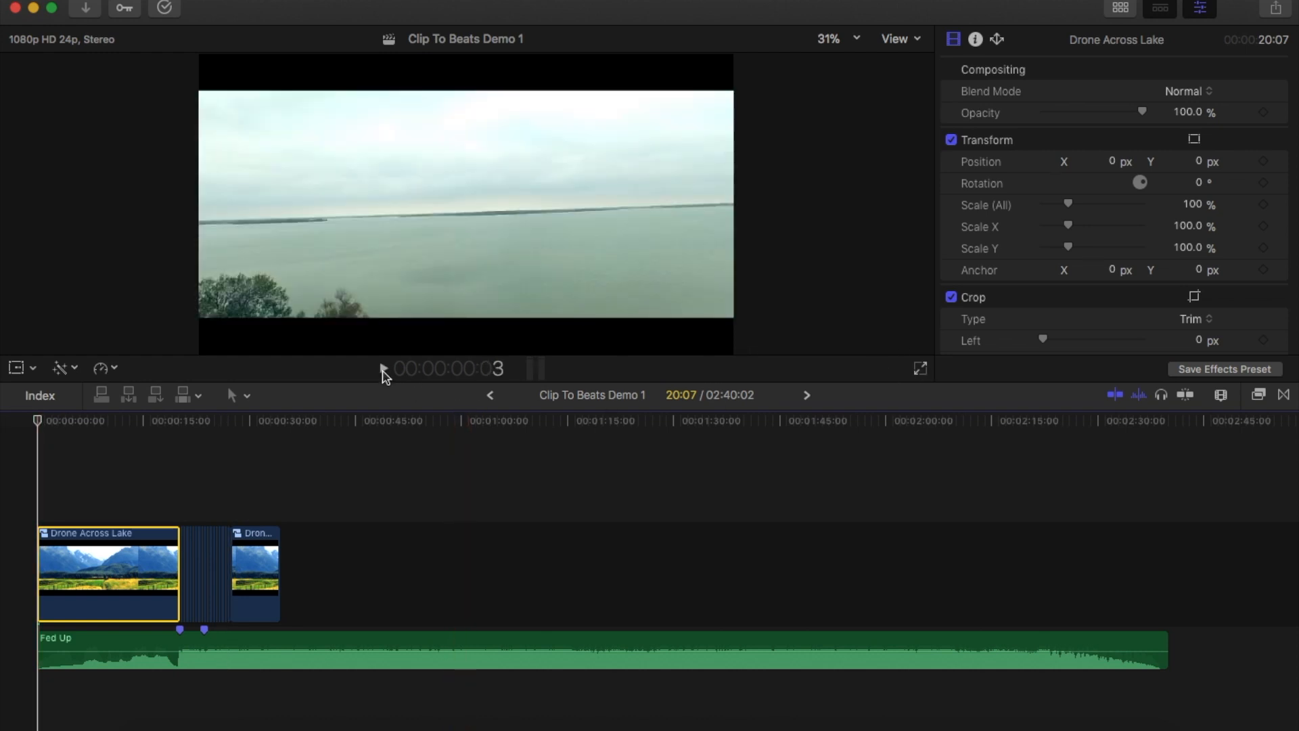
pyautogui.click(384, 370)
pyautogui.press('XF86AudioRaiseVolume')
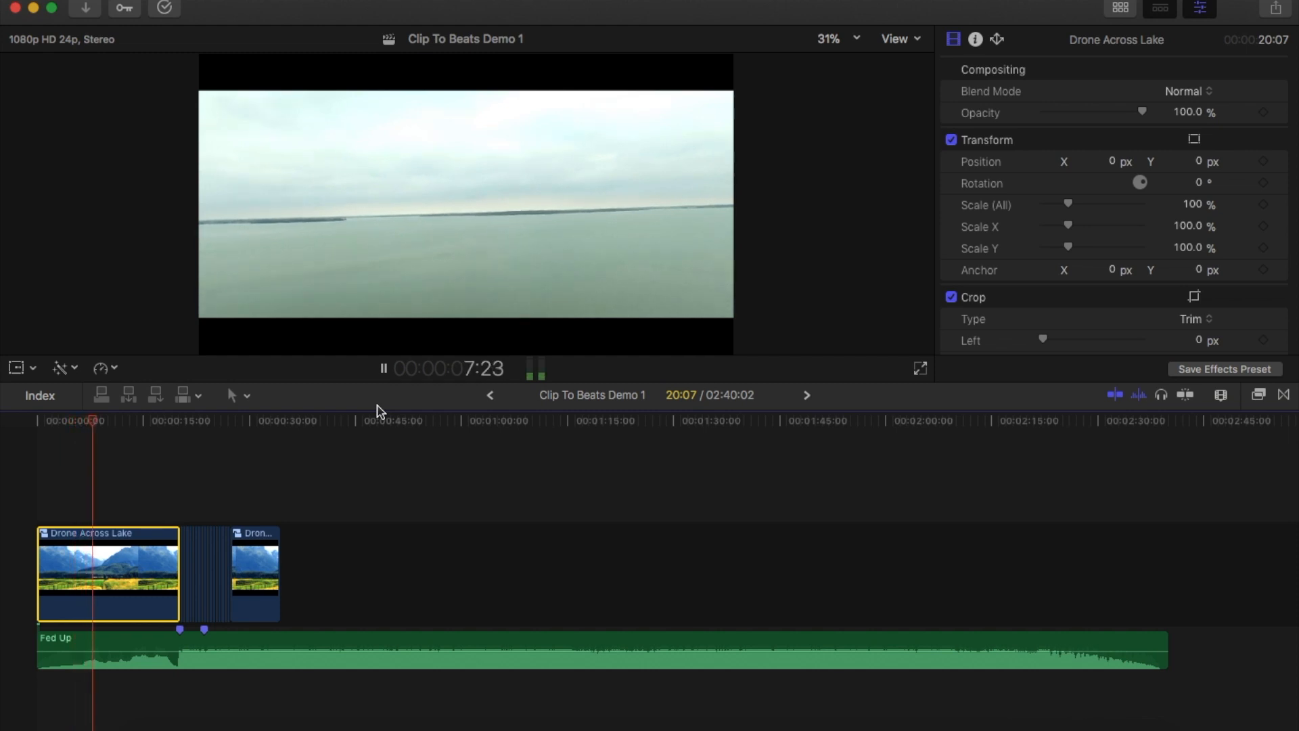
pyautogui.press('XF86AudioRaiseVolume')
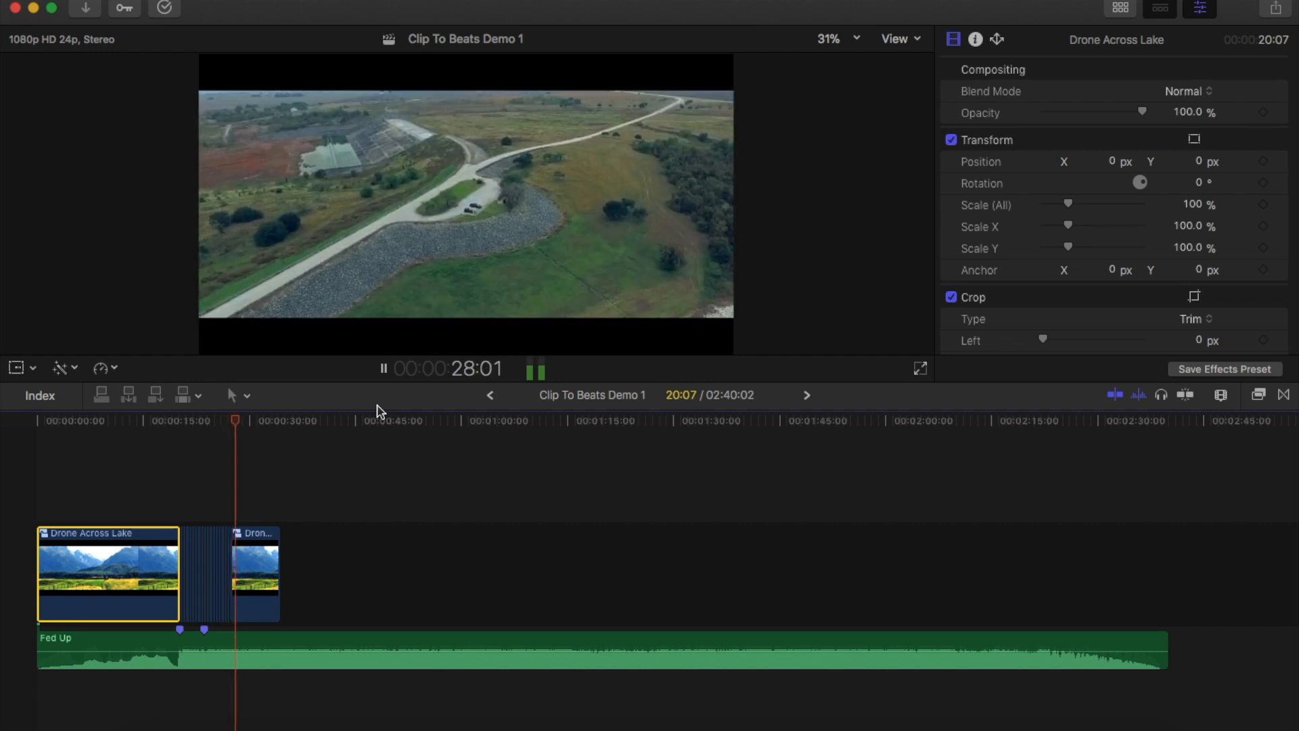
pyautogui.press('XF86AudioMute')
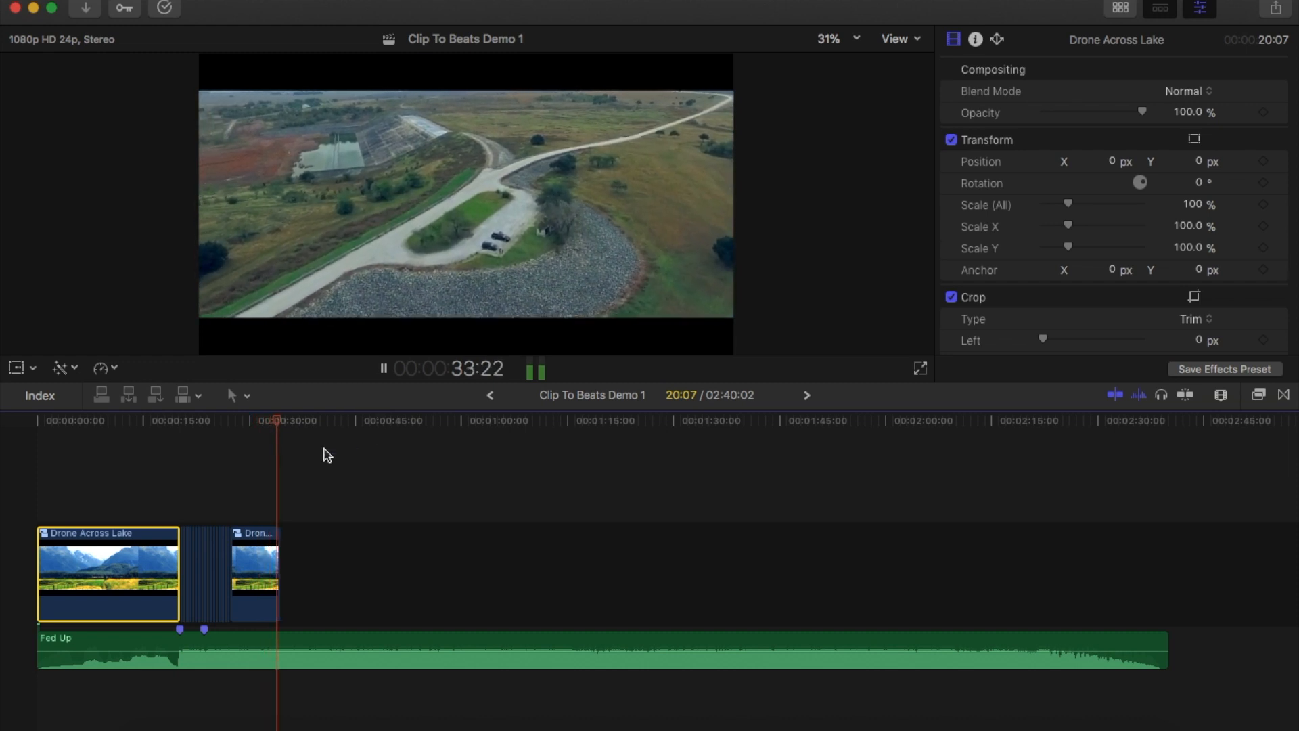
pyautogui.click(196, 420)
pyautogui.press('space')
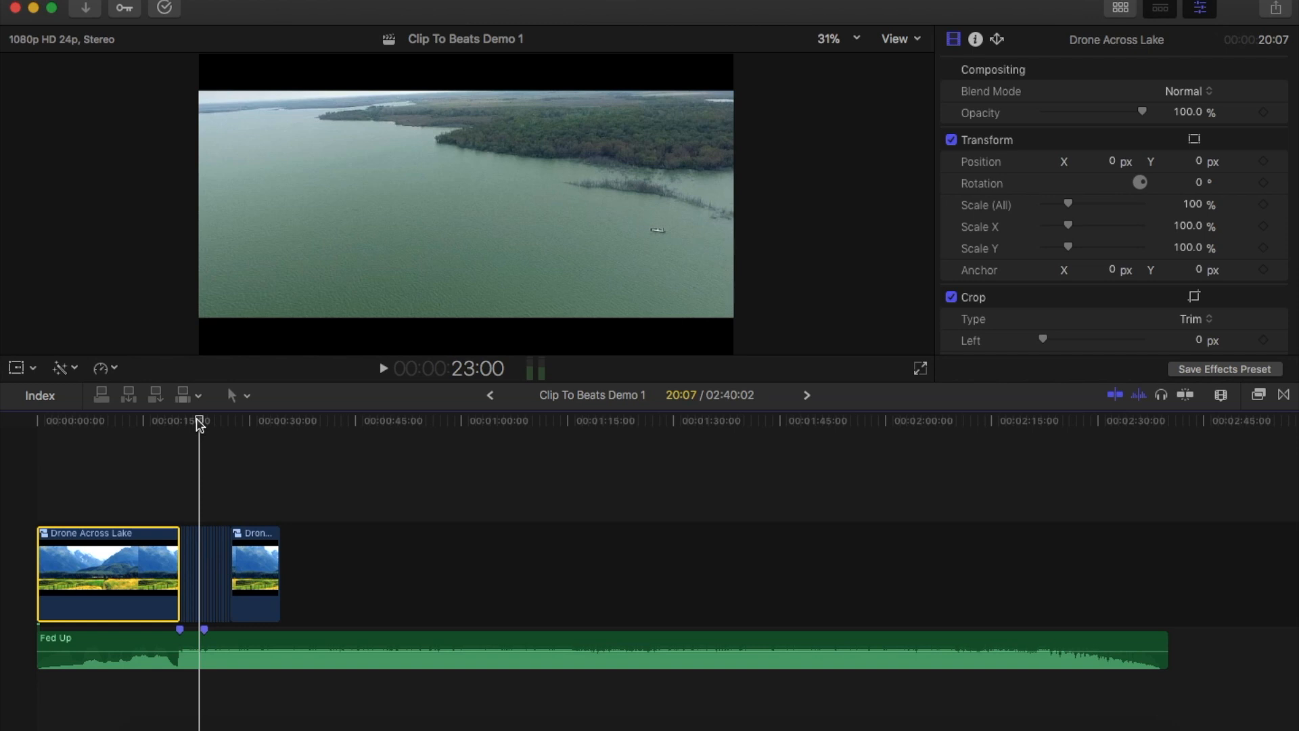
pyautogui.press('space')
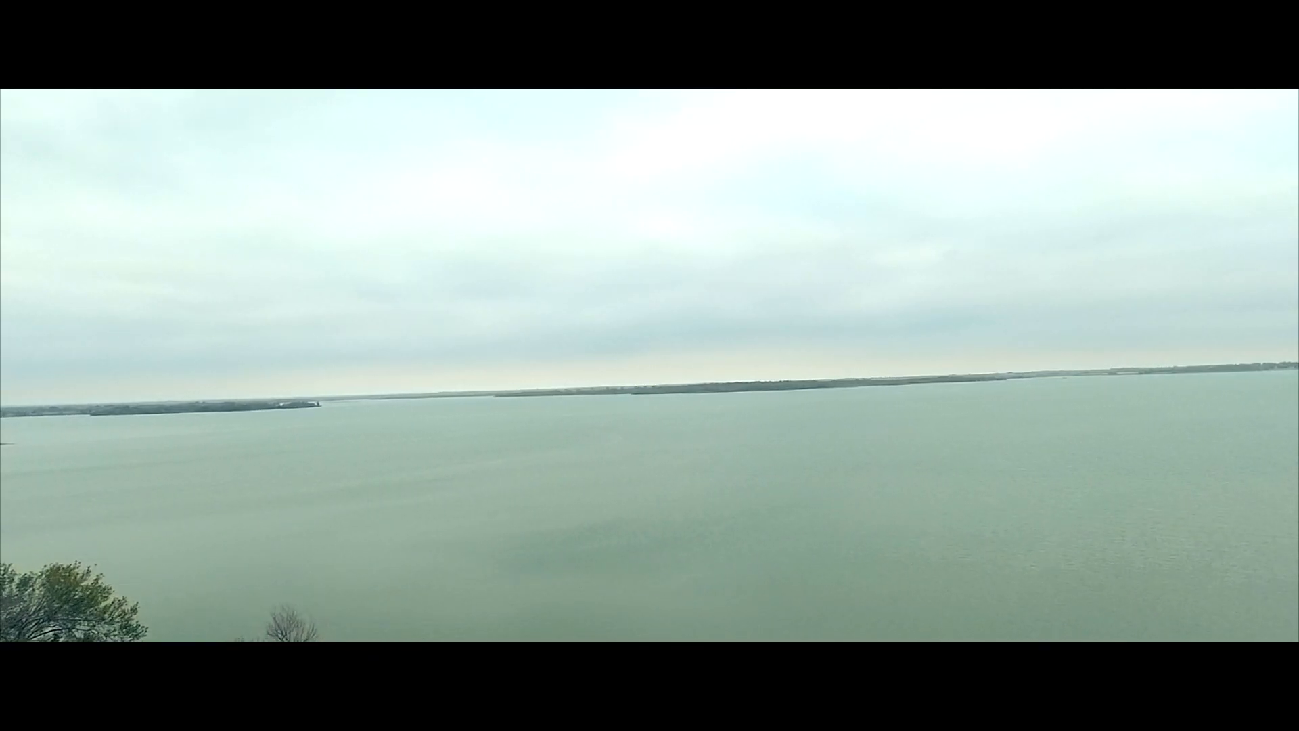